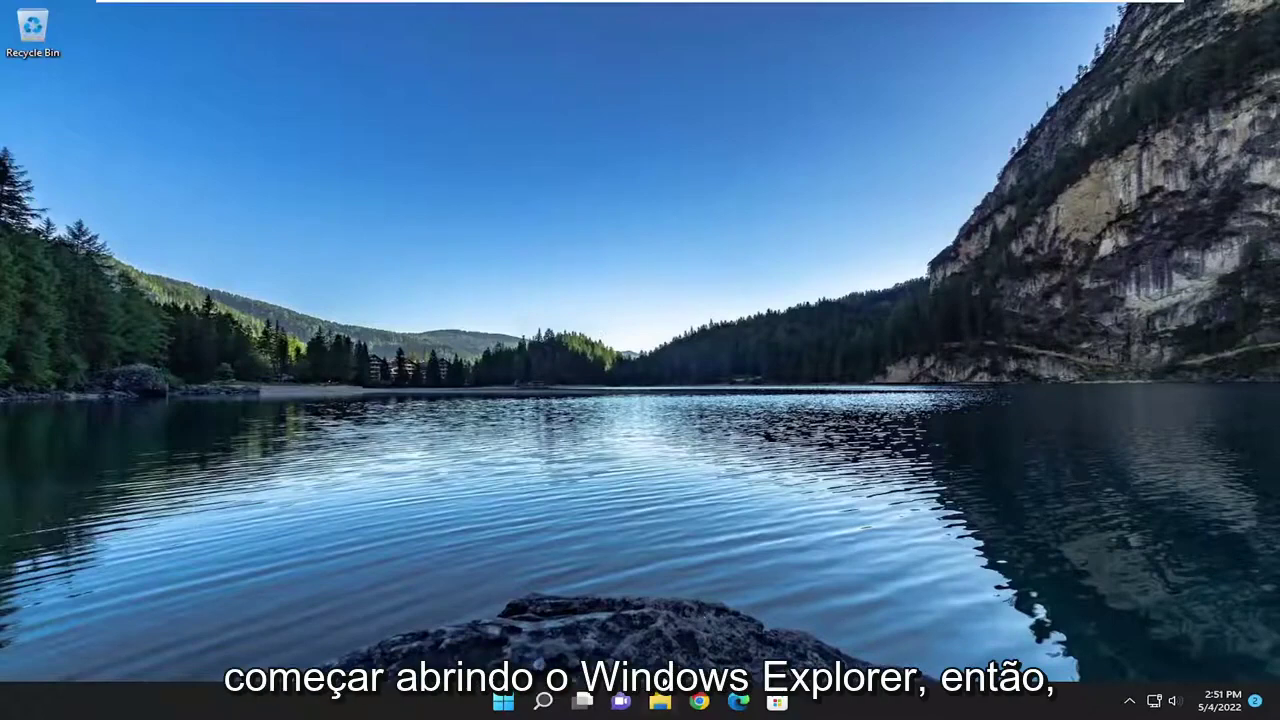
# Open the error checking tools in the properties of the New Volume (E:) drive.
pyautogui.click(662, 702)
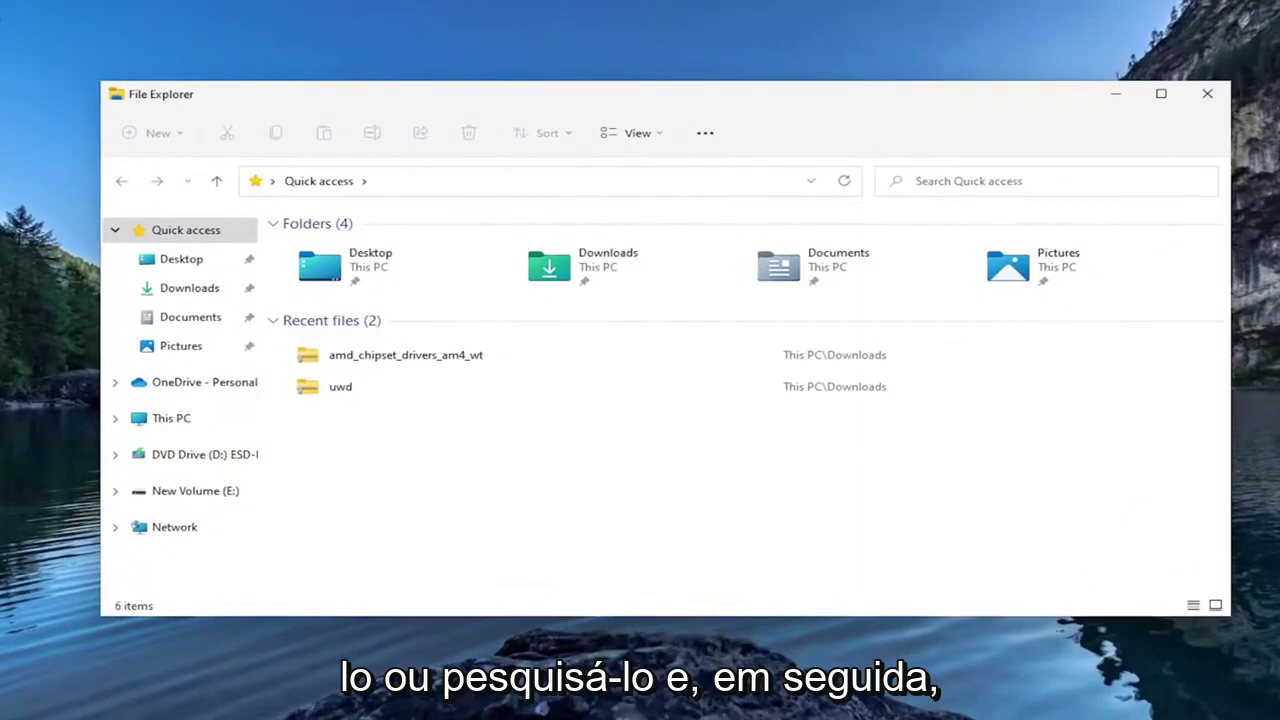
pyautogui.click(184, 424)
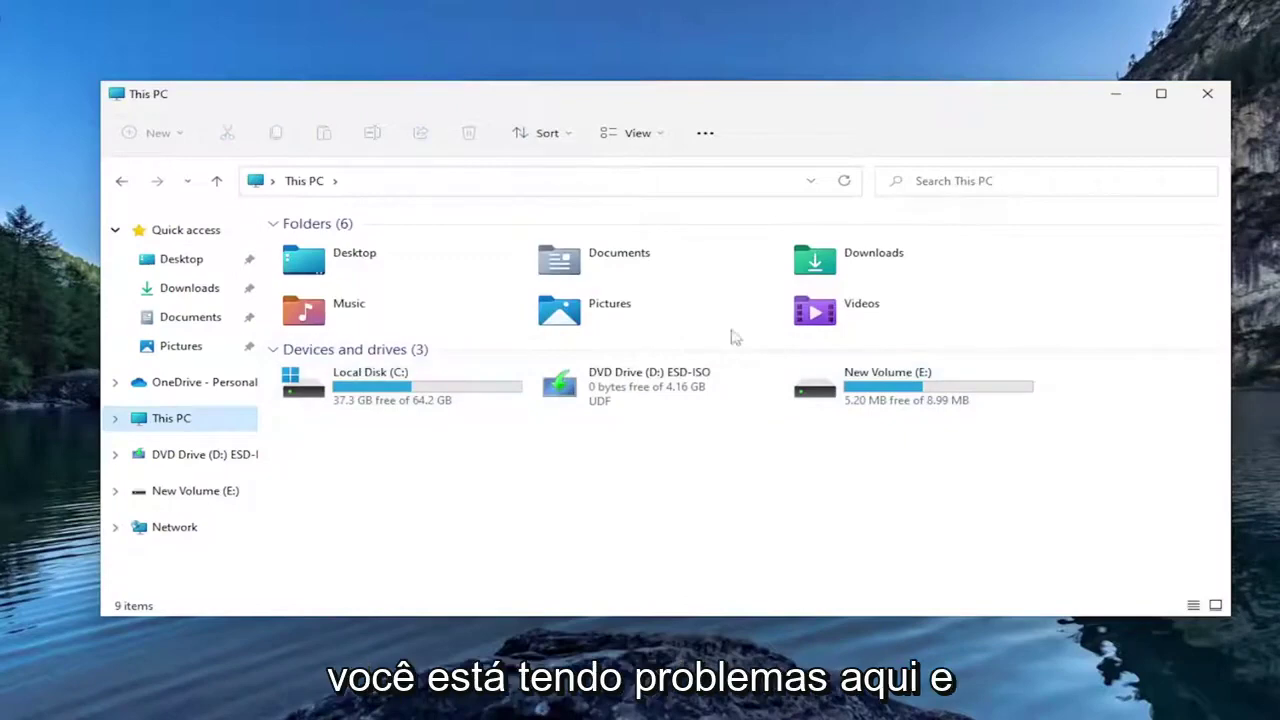
pyautogui.click(862, 398)
pyautogui.rightClick(862, 398)
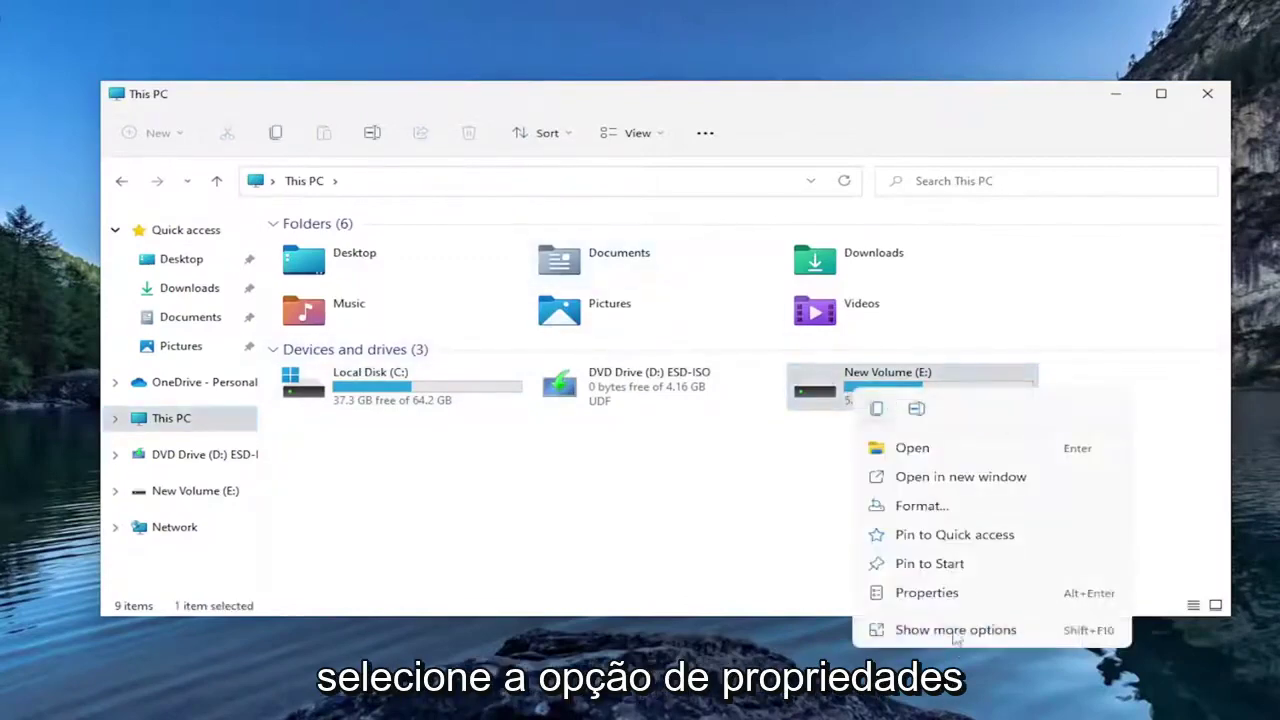
pyautogui.click(921, 592)
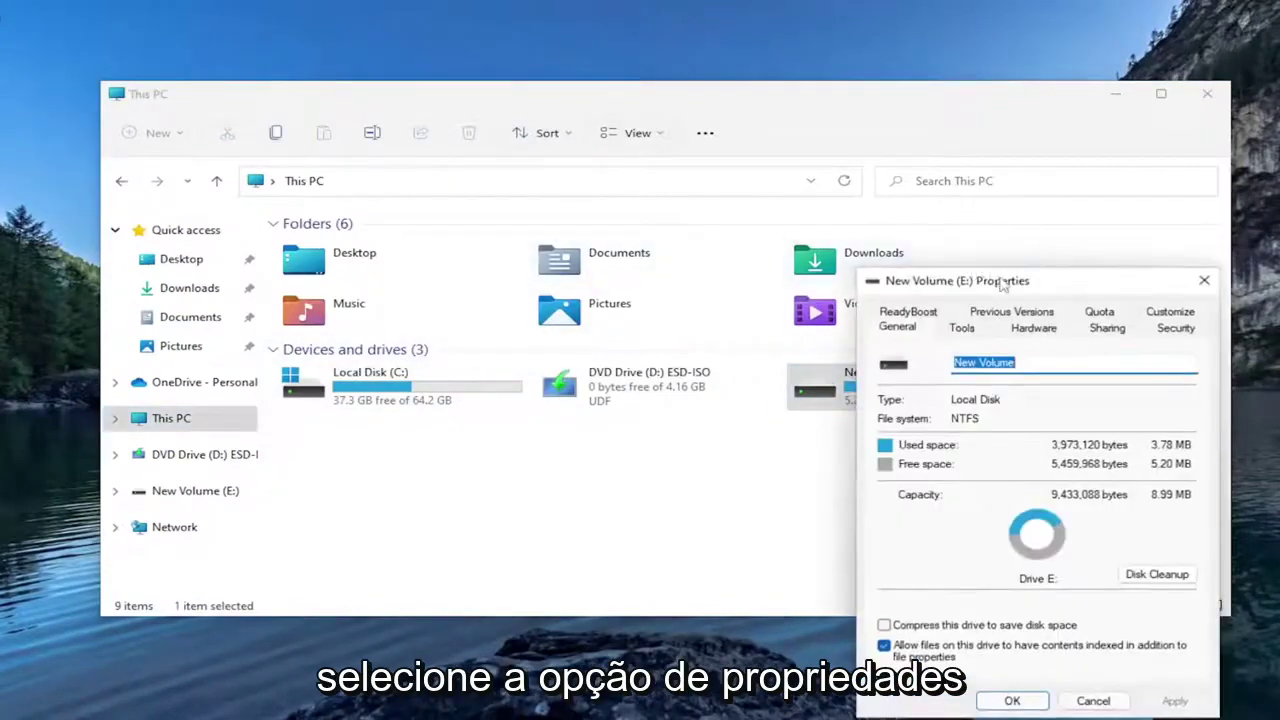
pyautogui.moveTo(1020, 281); pyautogui.dragTo(626, 132)
pyautogui.click(571, 182)
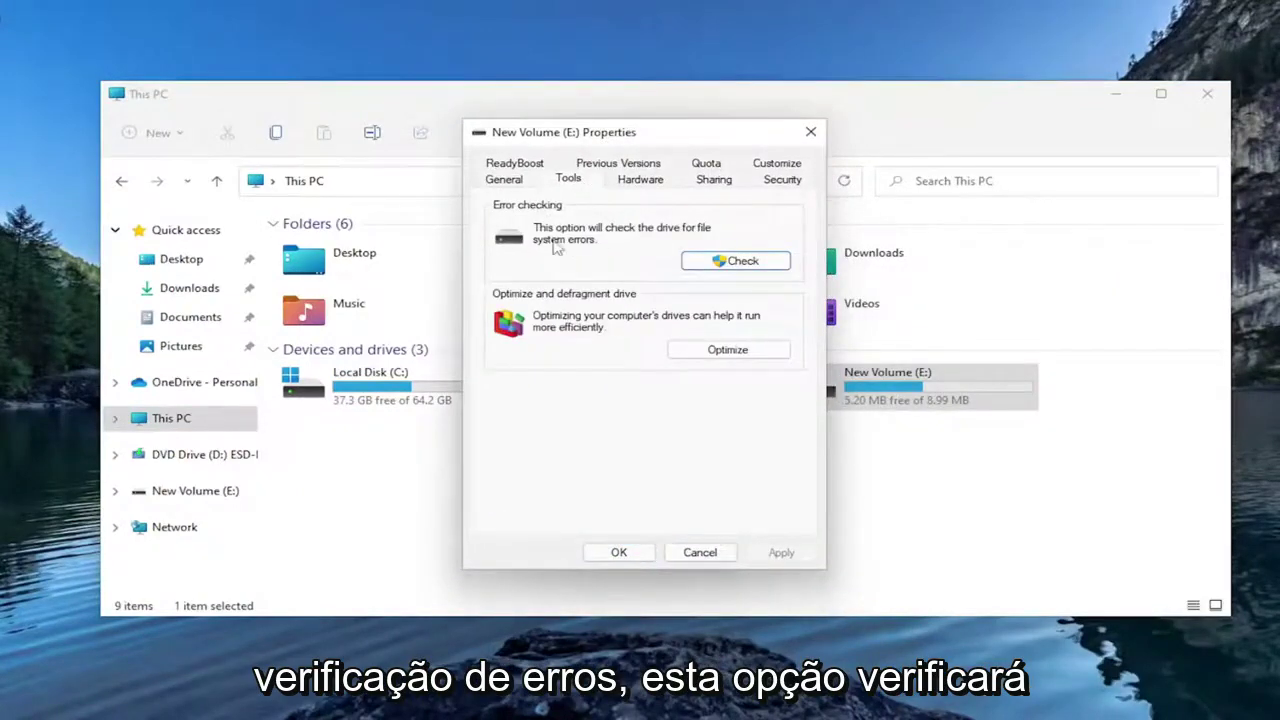
# Scan drive E: for file system errors, then close its properties and minimize File Explorer.
pyautogui.click(736, 261)
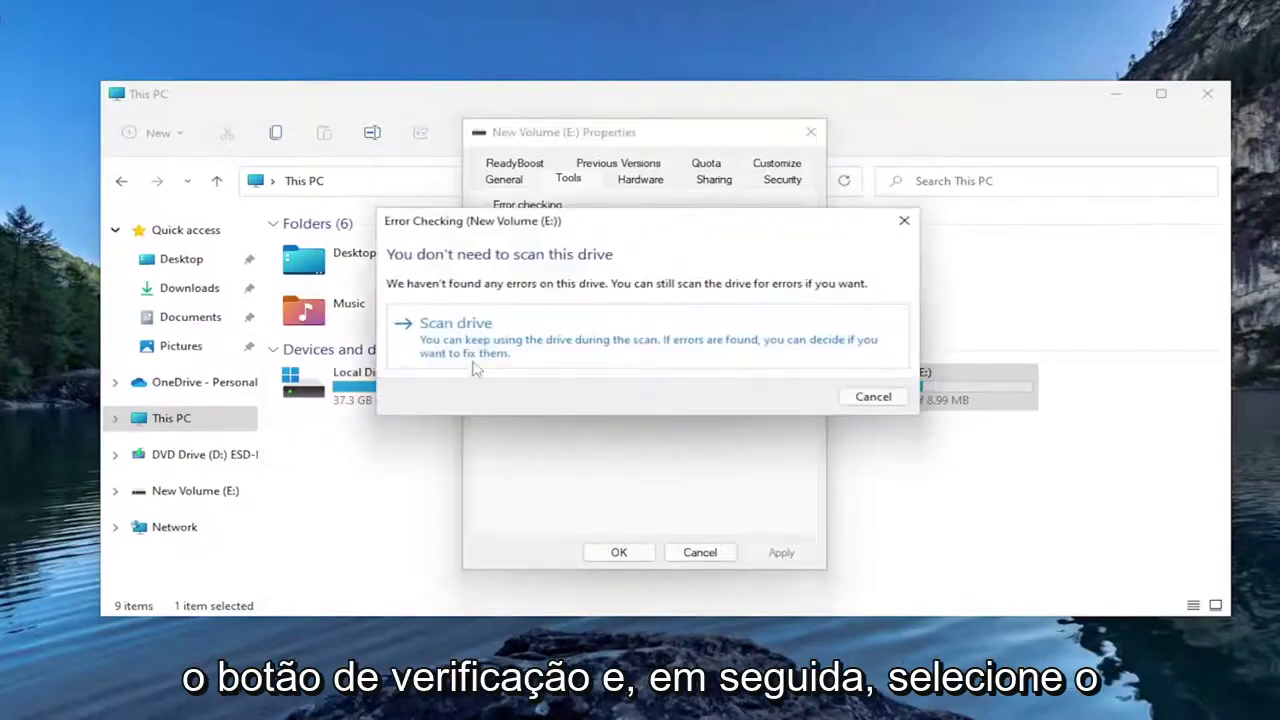
pyautogui.click(482, 342)
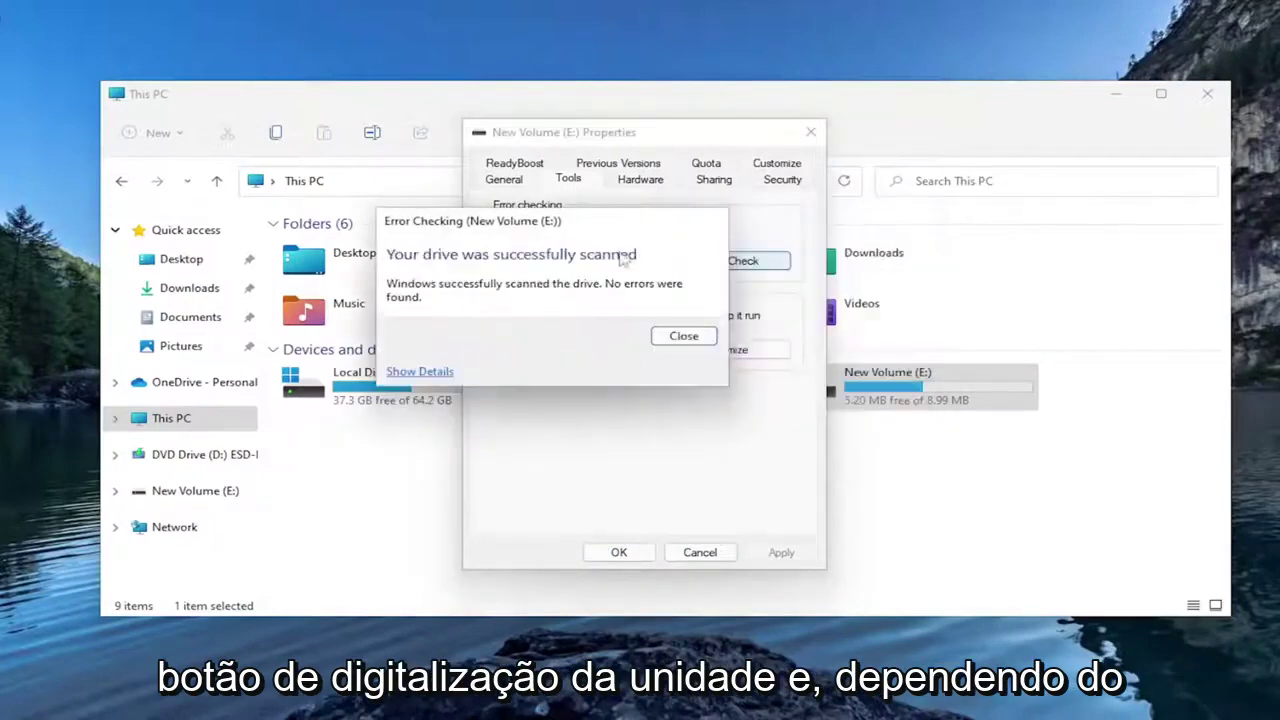
pyautogui.moveTo(556, 221); pyautogui.dragTo(657, 243)
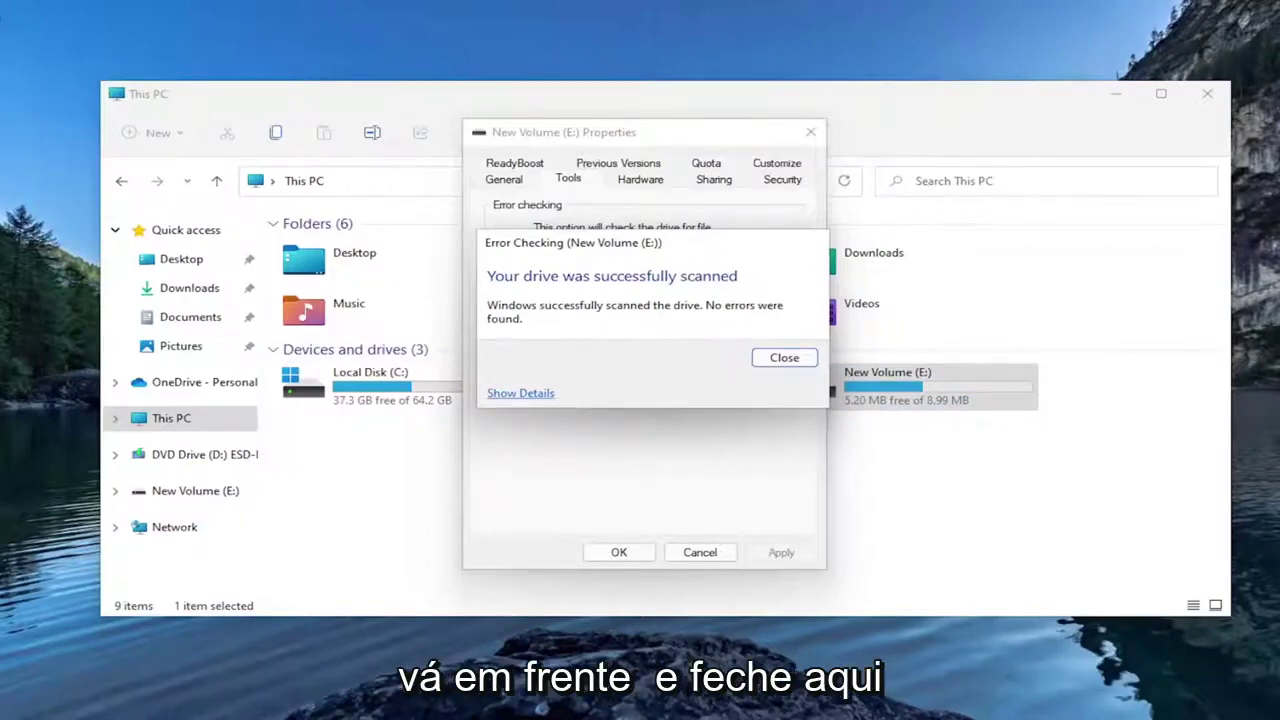
pyautogui.click(784, 357)
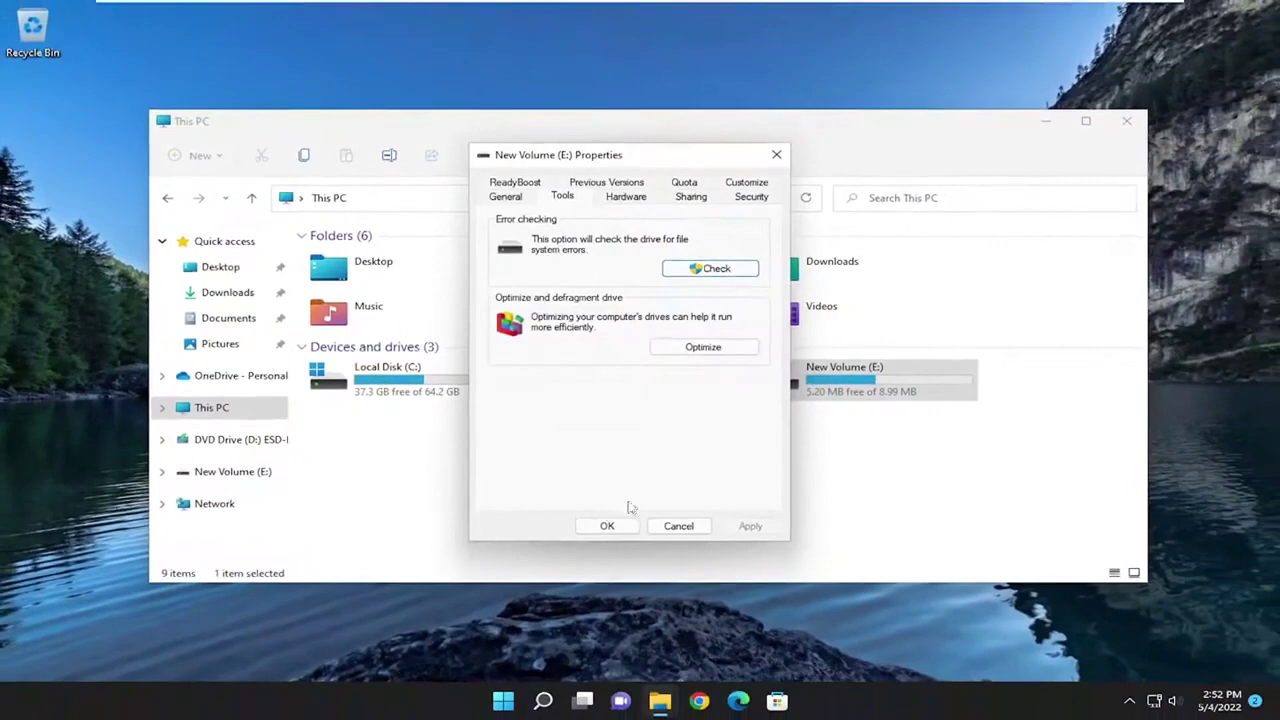
pyautogui.click(596, 528)
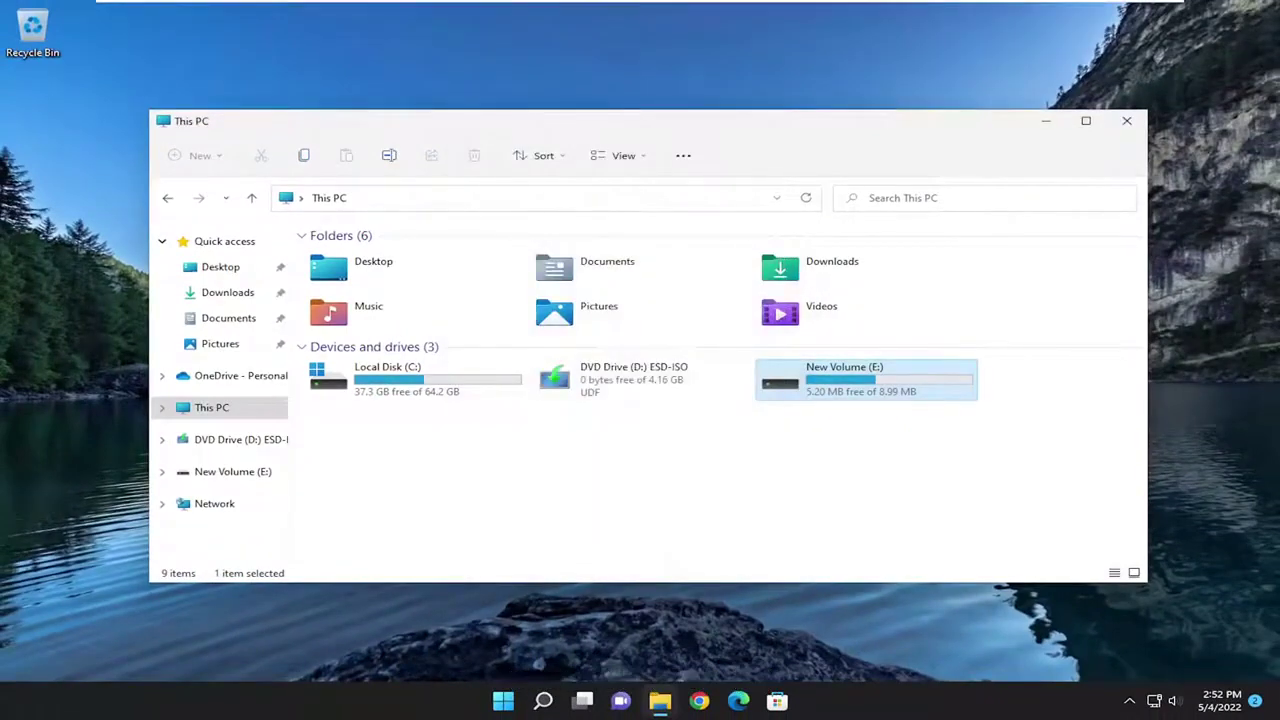
pyautogui.click(1045, 121)
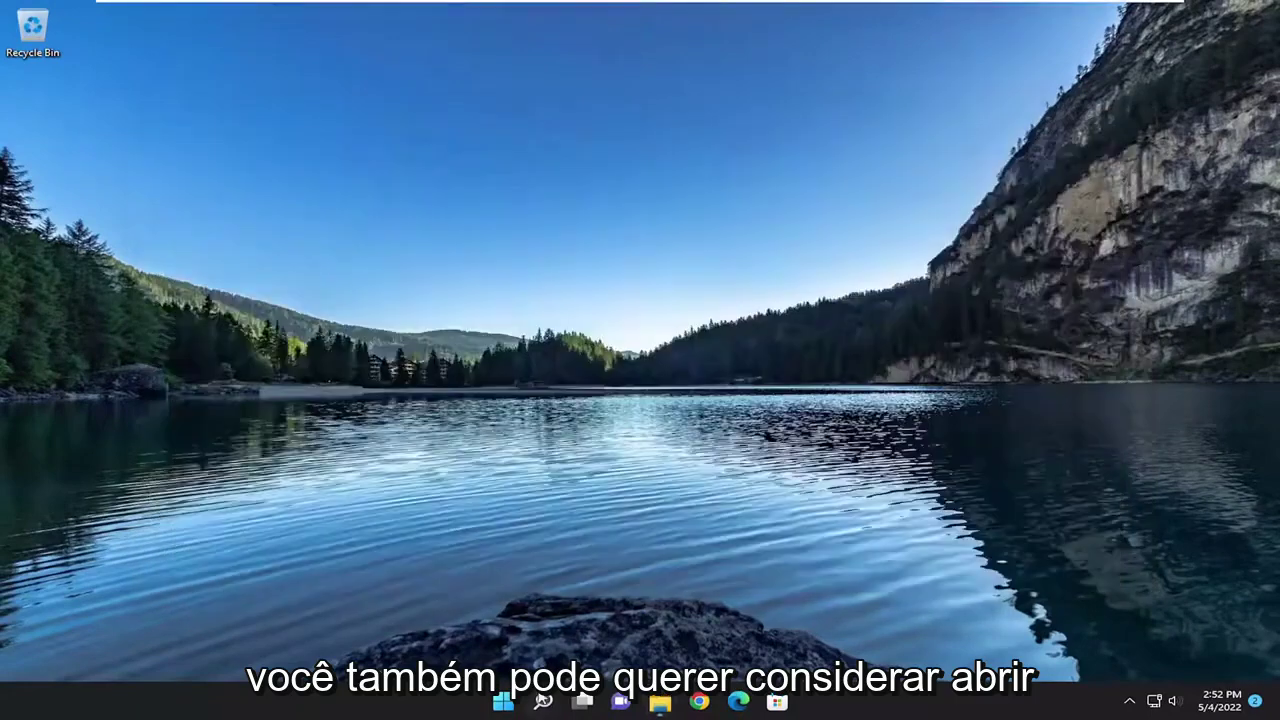
# Search Windows for "disk management", open Create and format hard disk partitions, and widen the Disk Management window.
pyautogui.click(543, 702)
pyautogui.write('disk')
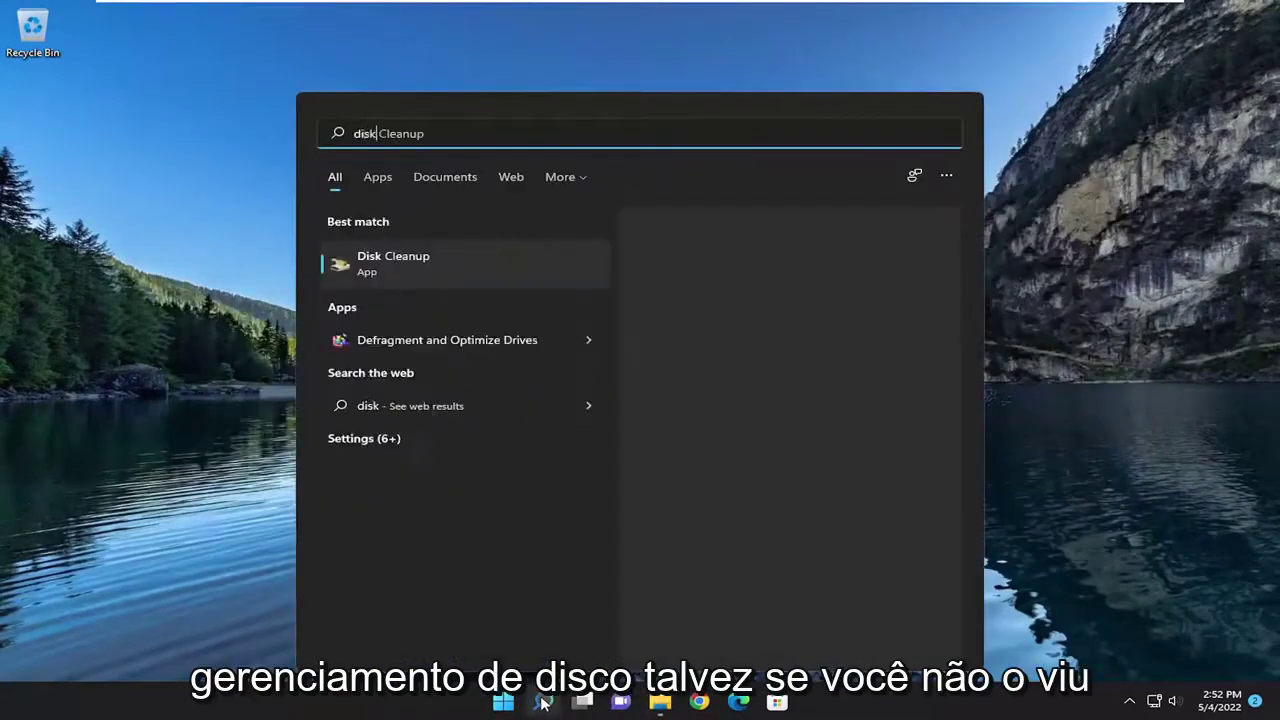
pyautogui.write(' management')
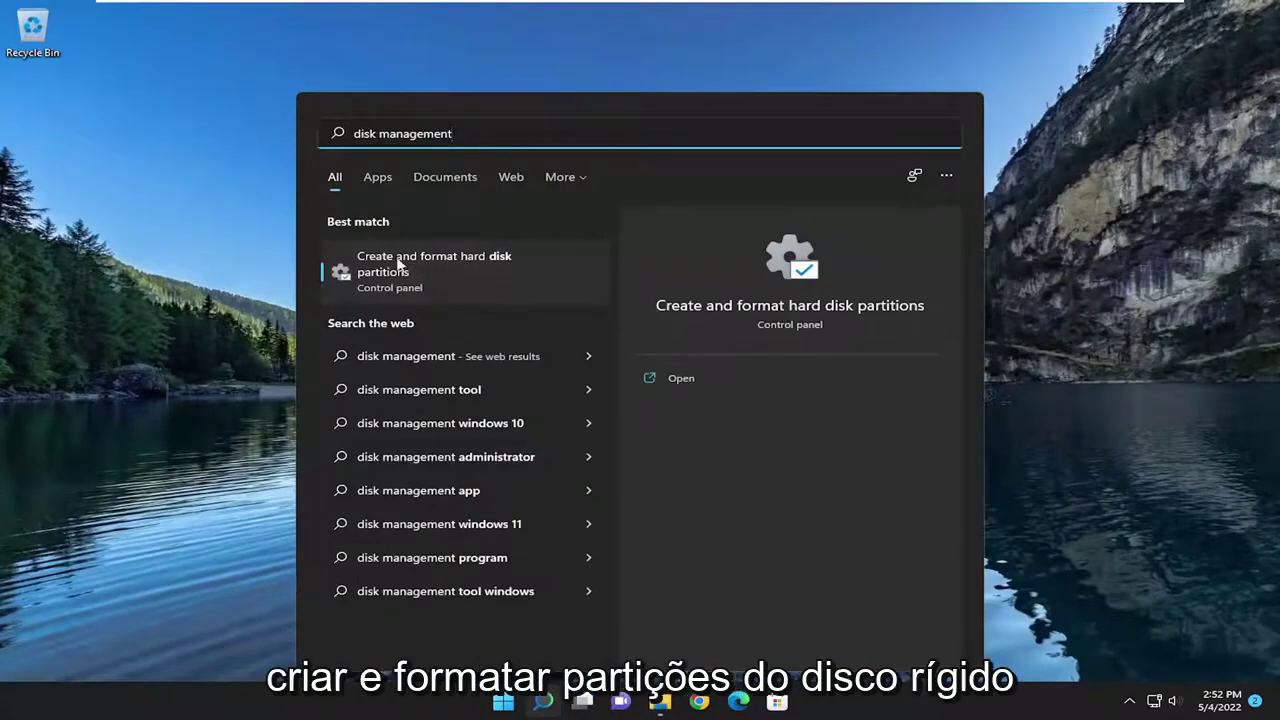
pyautogui.click(464, 260)
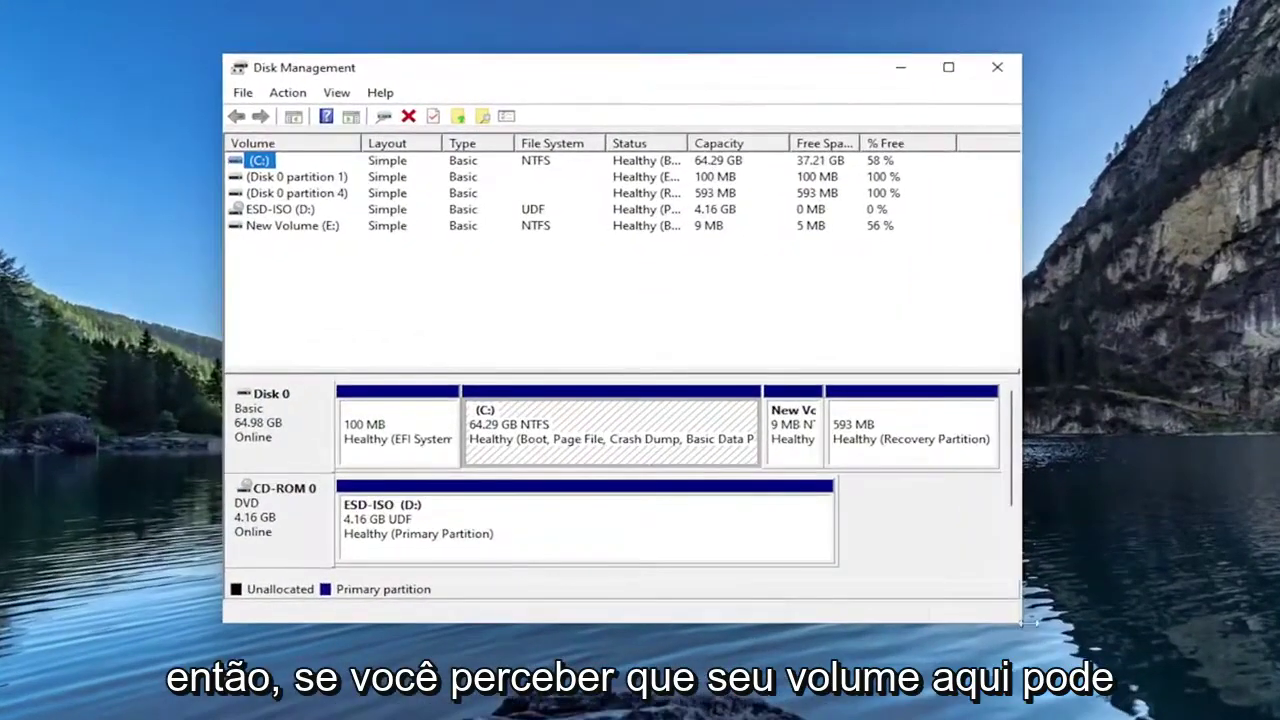
pyautogui.moveTo(1025, 621); pyautogui.dragTo(1160, 621)
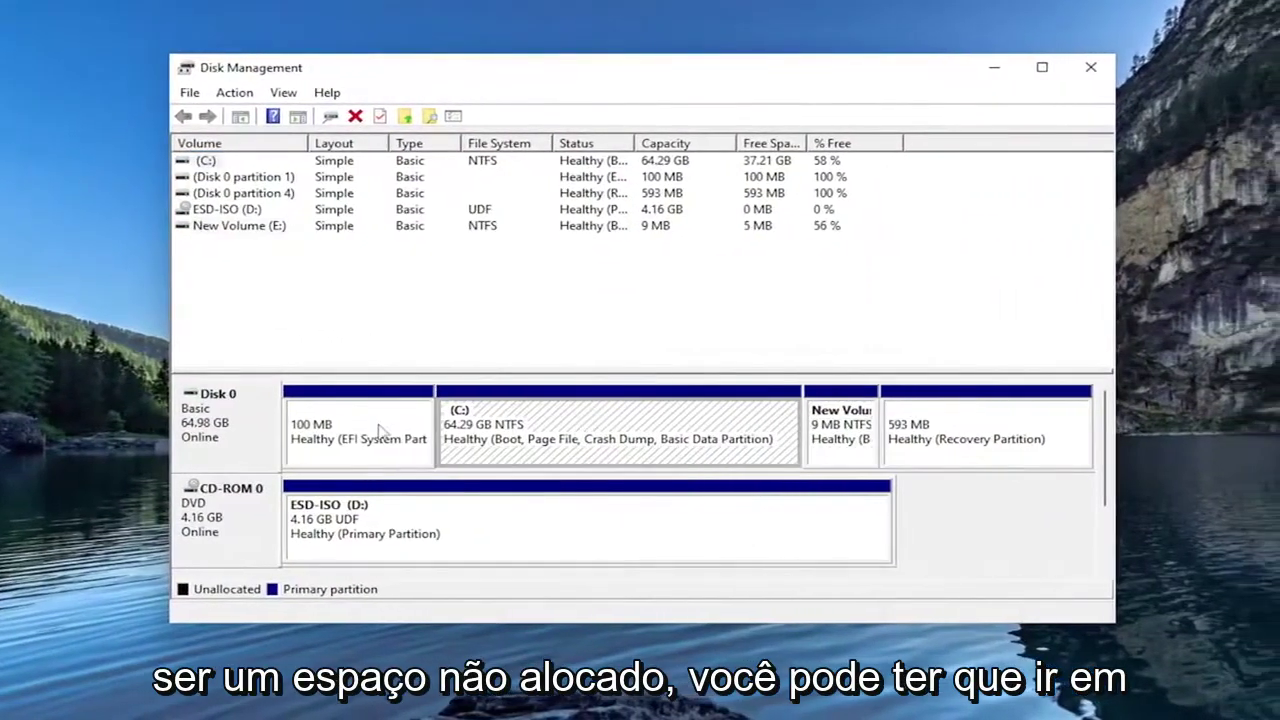
# Shrink the C: volume on Disk 0 by 10 MB to free unallocated space.
pyautogui.rightClick(688, 428)
pyautogui.click(747, 578)
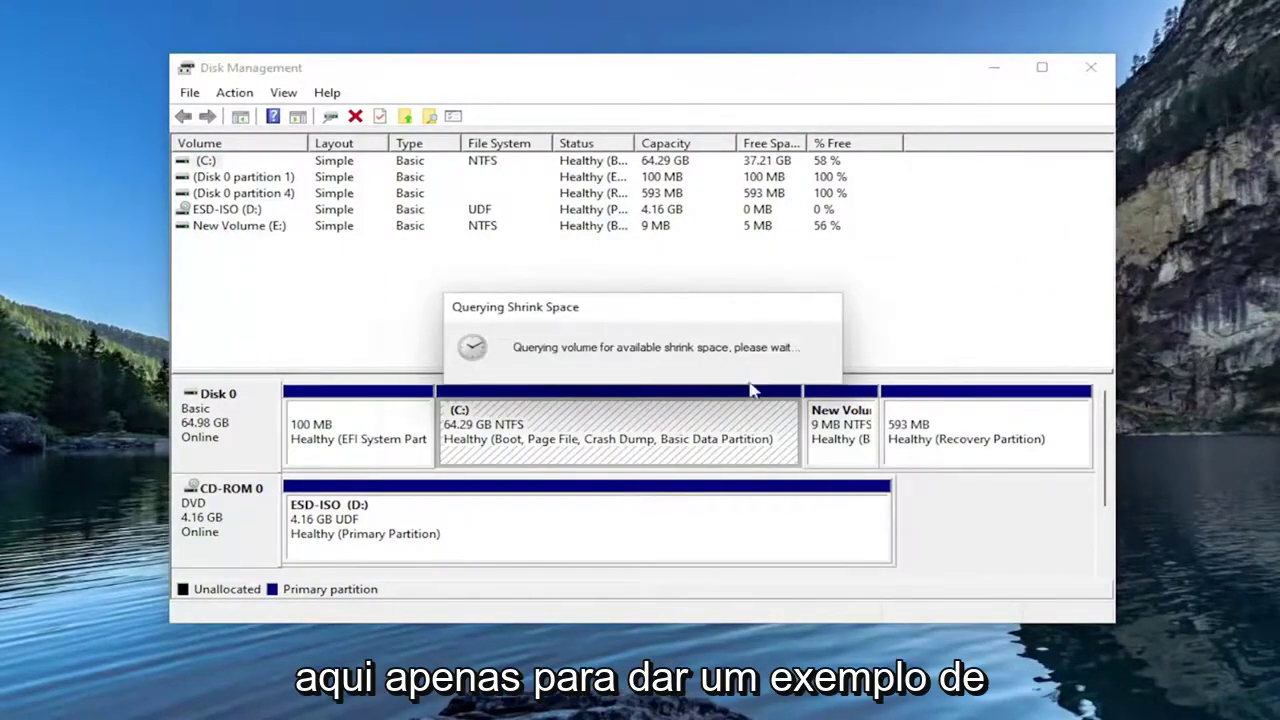
pyautogui.write('1')
pyautogui.press('Return')
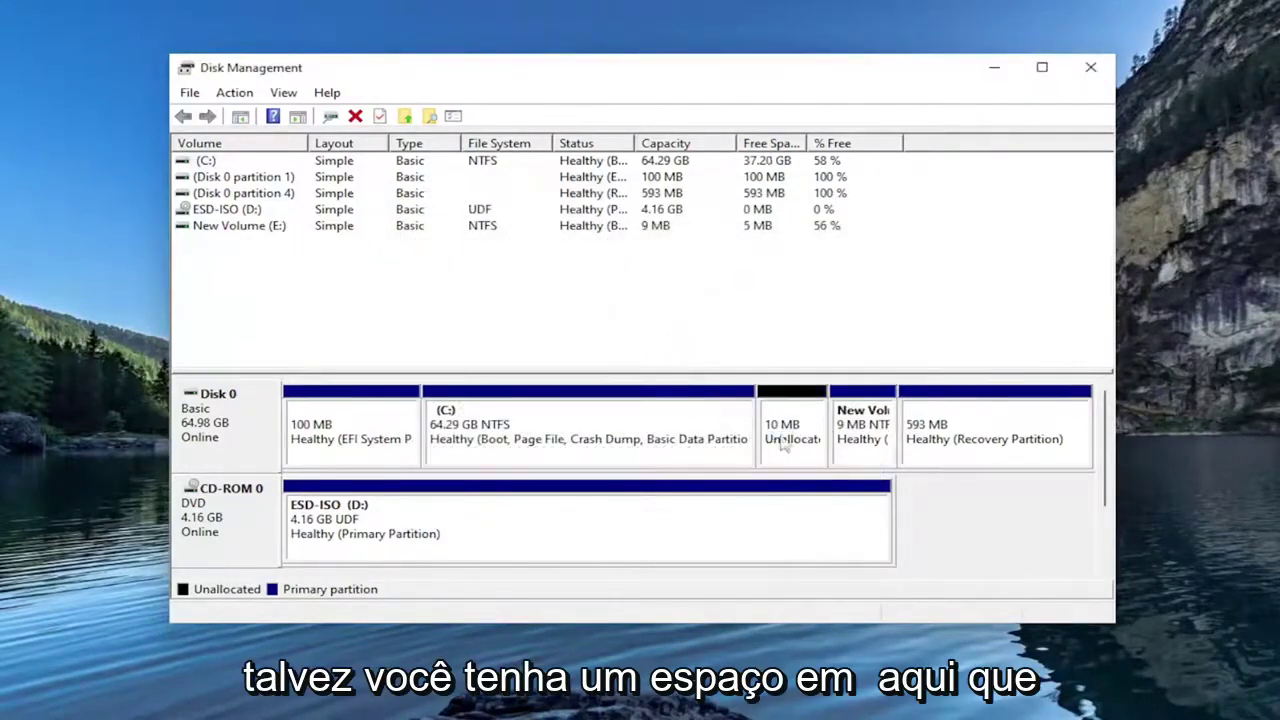
# Set up a new simple volume of 9 MB in the unallocated space on Disk 0 with drive letter F.
pyautogui.click(806, 450)
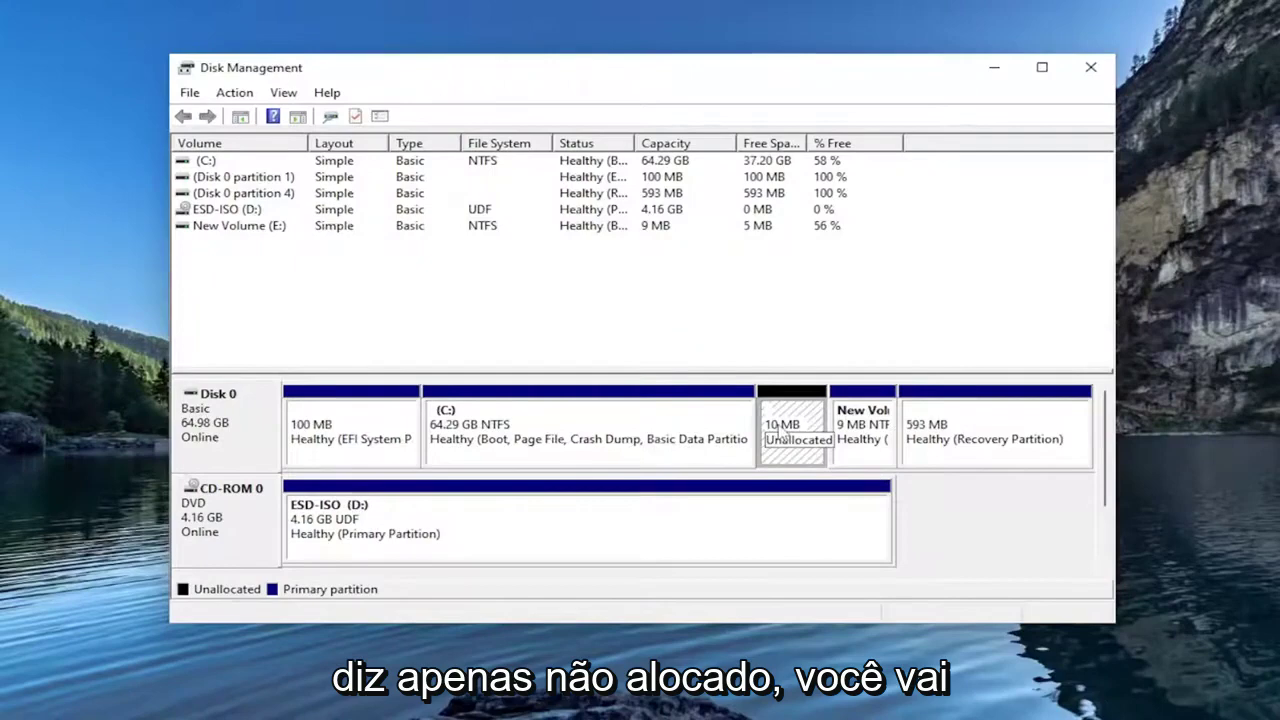
pyautogui.rightClick(782, 430)
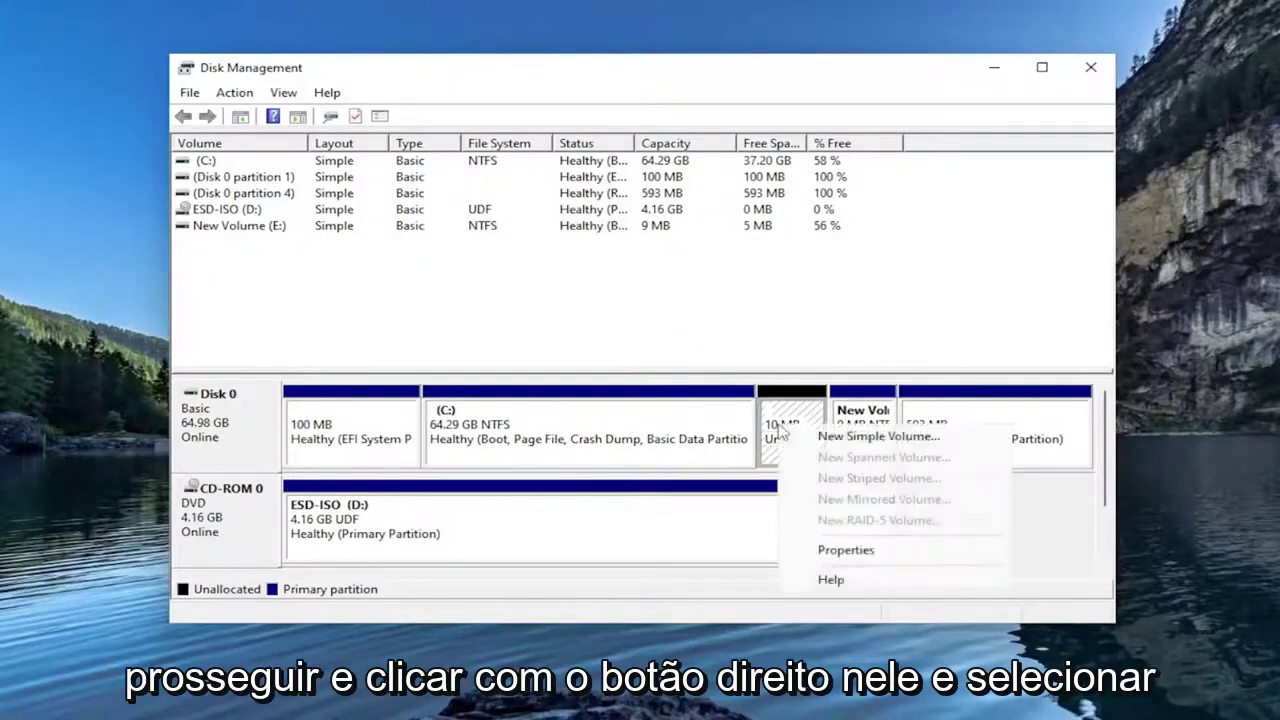
pyautogui.click(828, 440)
pyautogui.click(584, 505)
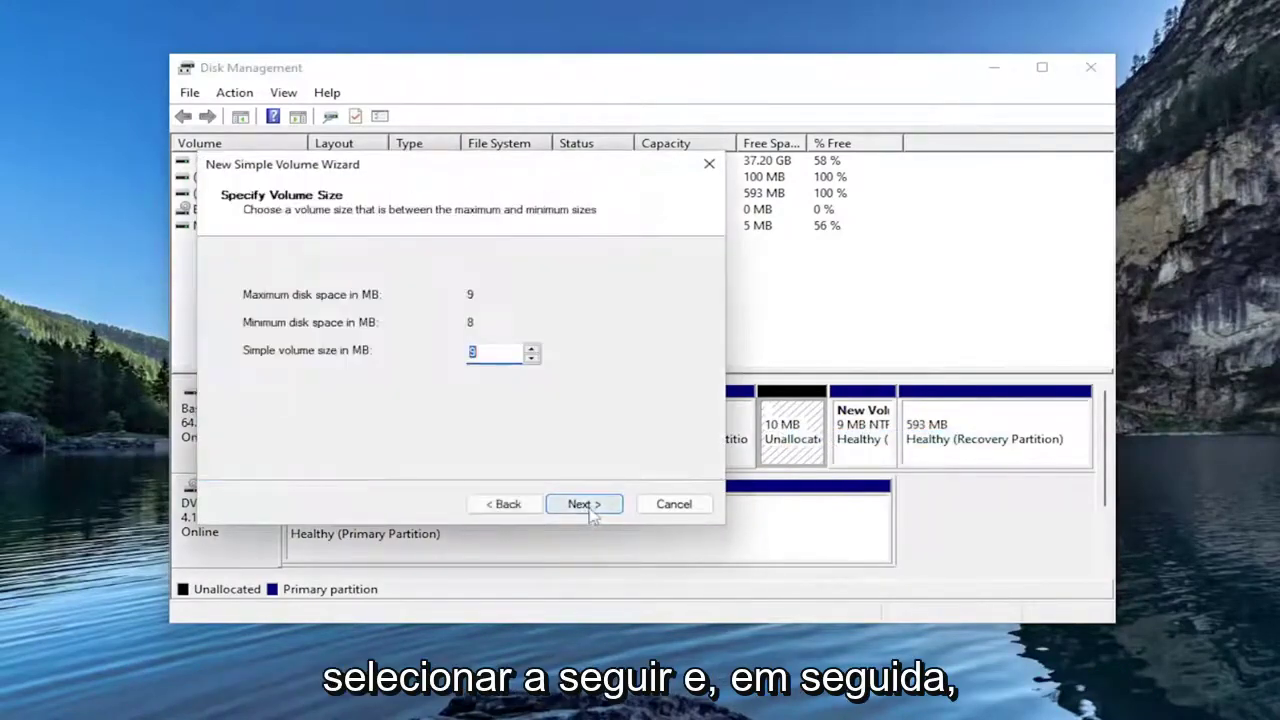
pyautogui.click(602, 505)
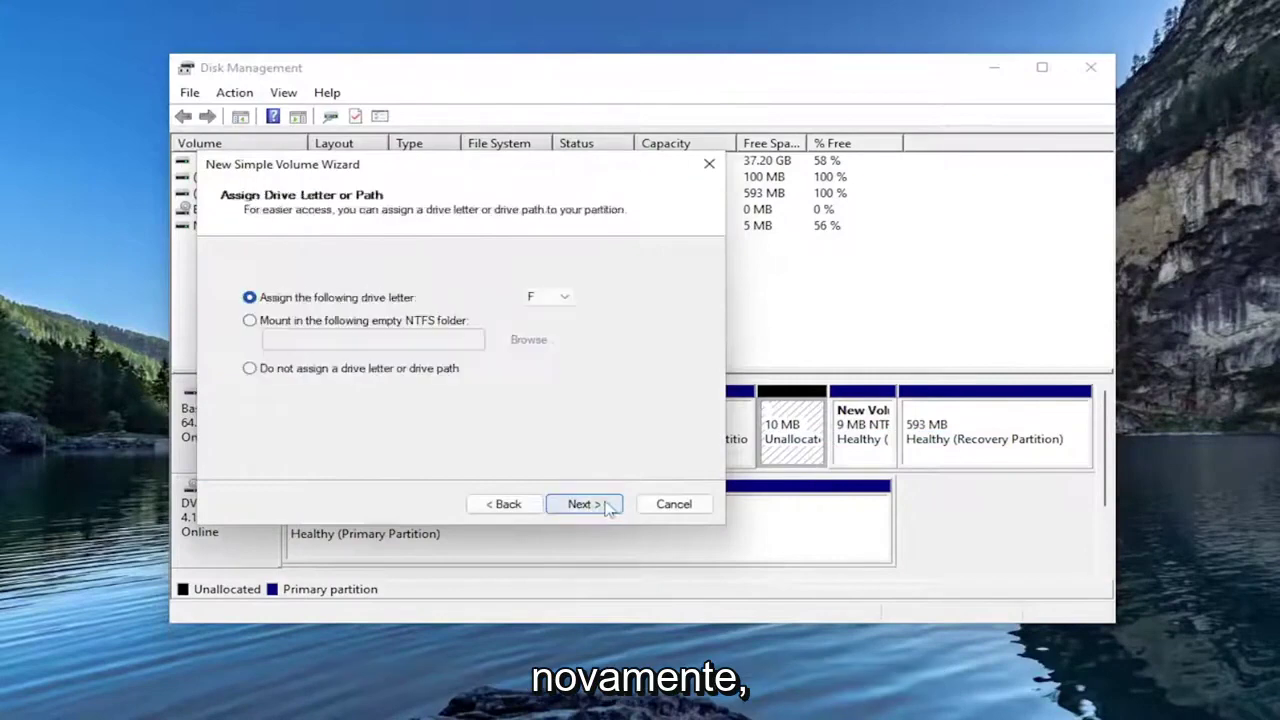
pyautogui.click(560, 297)
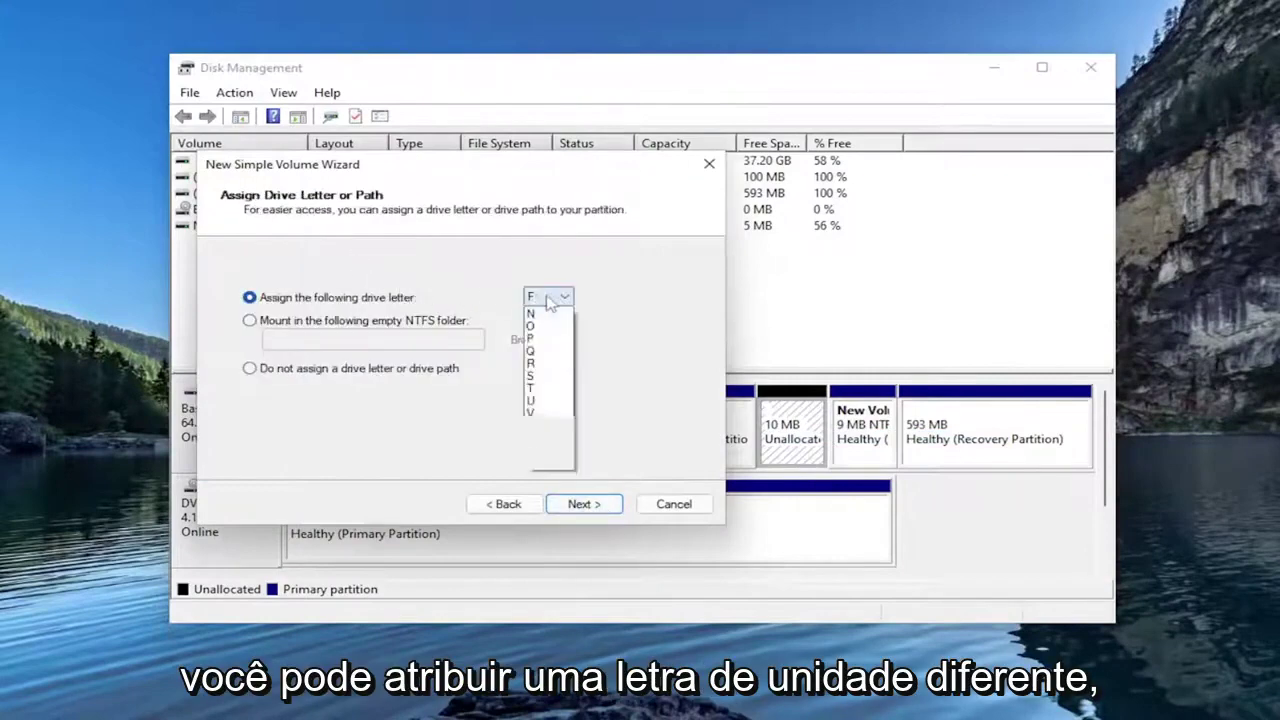
pyautogui.click(689, 334)
pyautogui.click(586, 505)
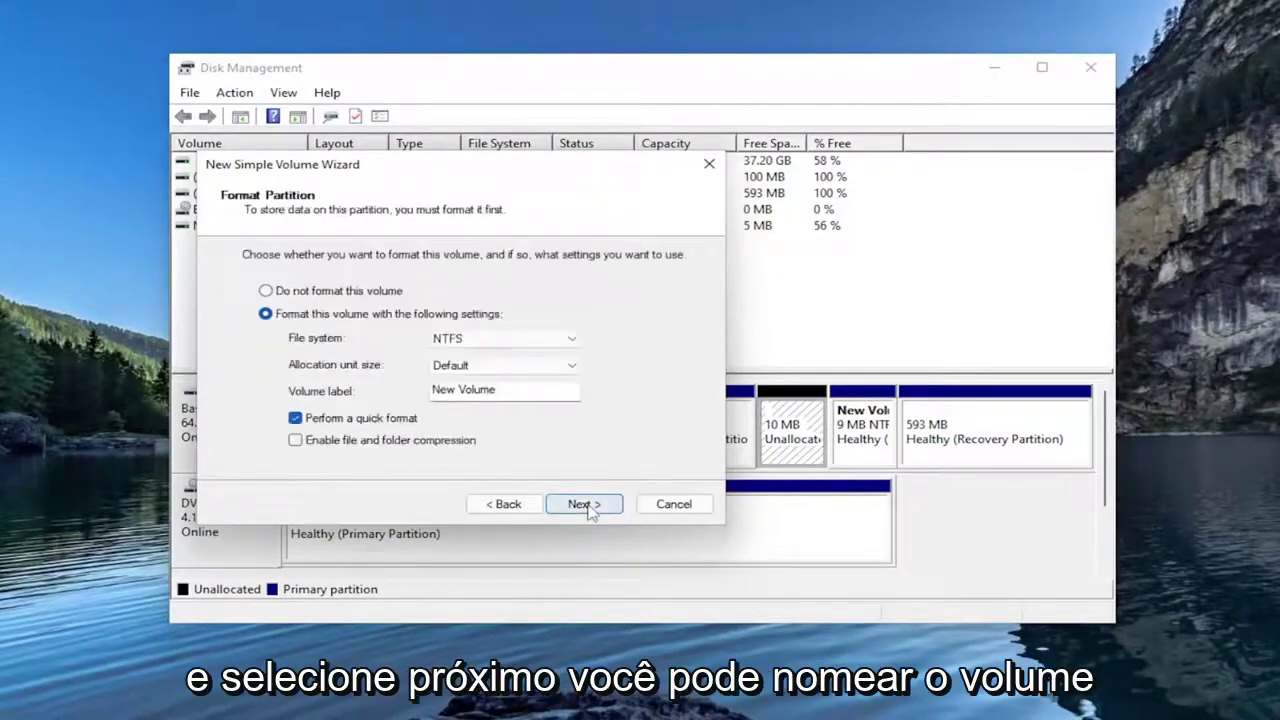
# Label the new volume "Name", create it with an NTFS quick format, and close Disk Management.
pyautogui.moveTo(496, 390); pyautogui.dragTo(418, 390)
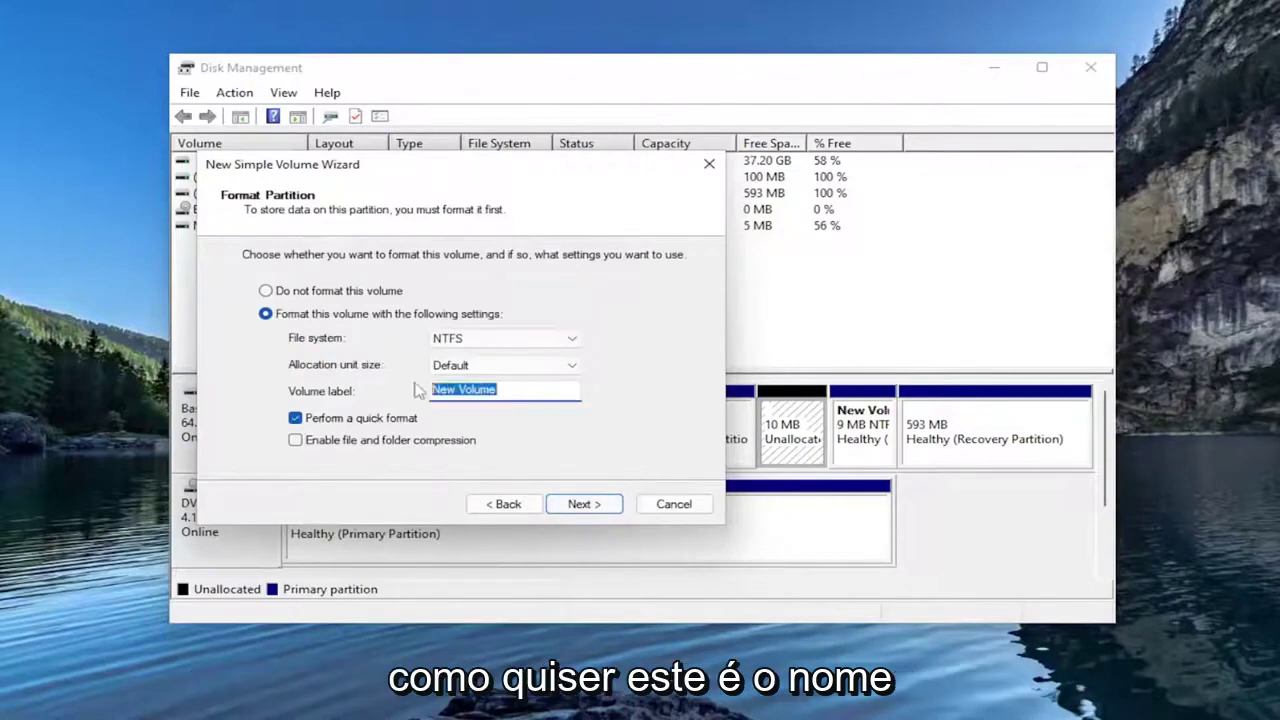
pyautogui.write('R')
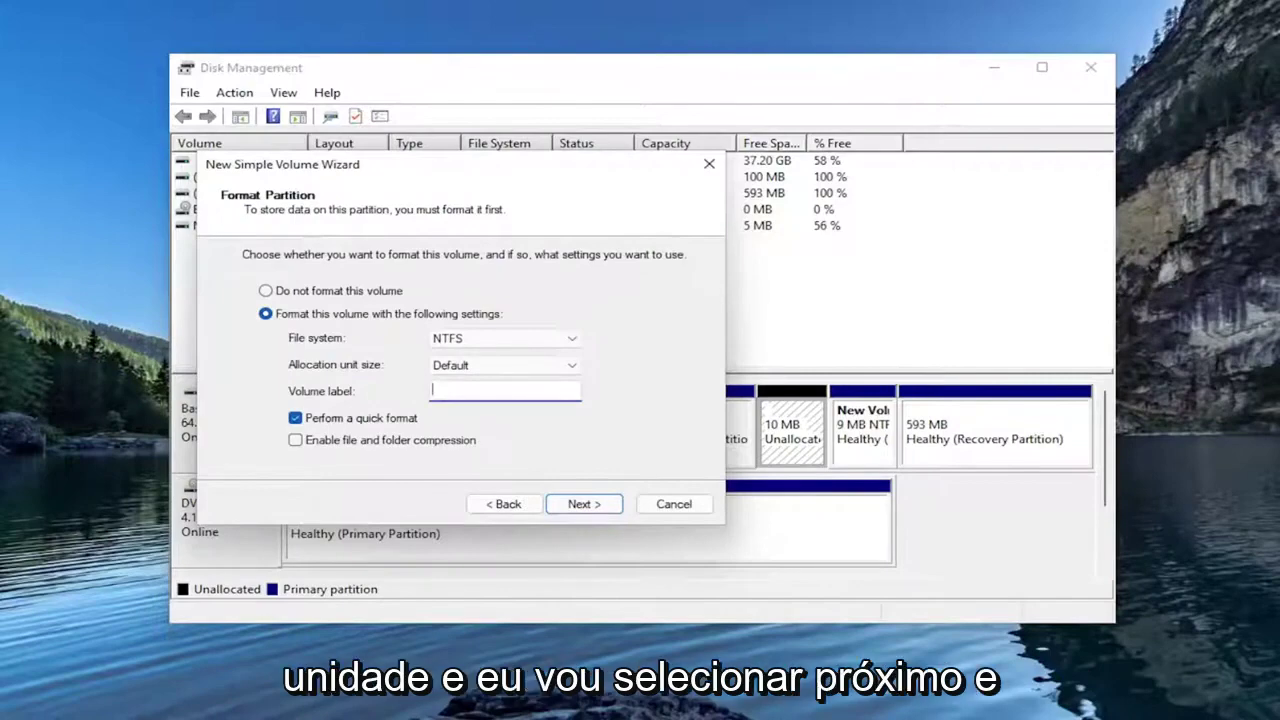
pyautogui.click(583, 503)
pyautogui.click(585, 503)
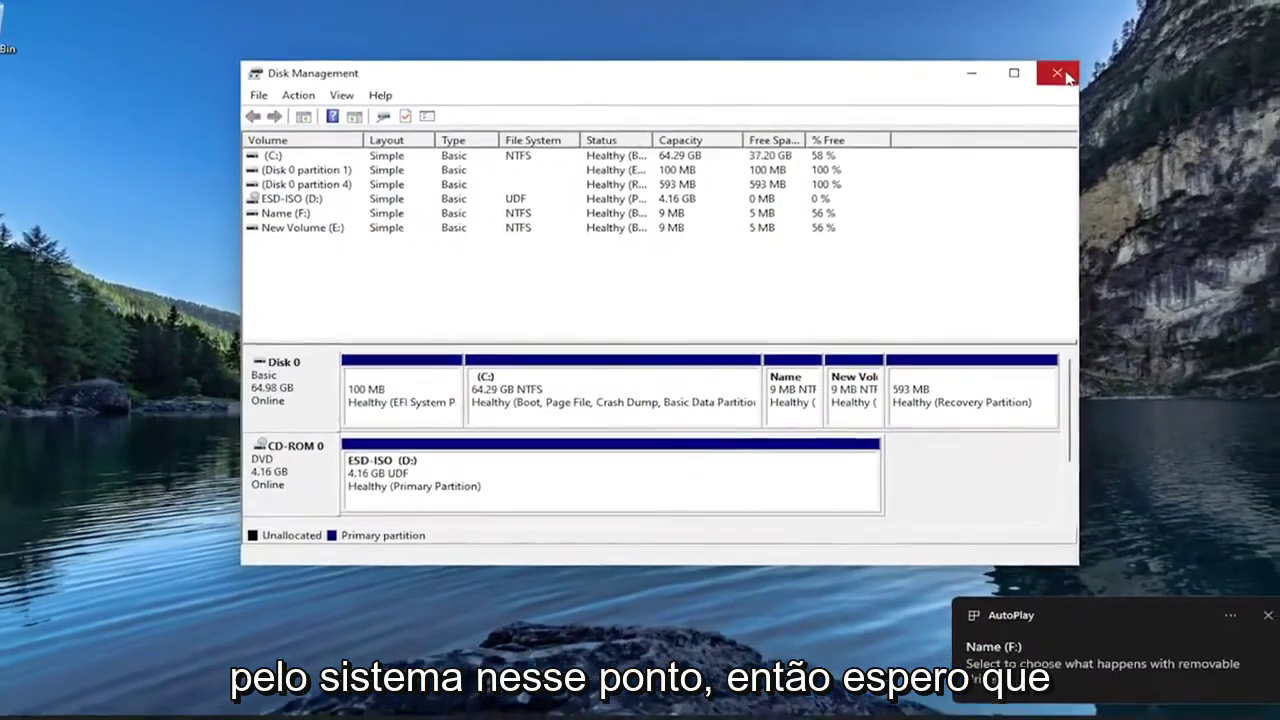
pyautogui.click(1091, 67)
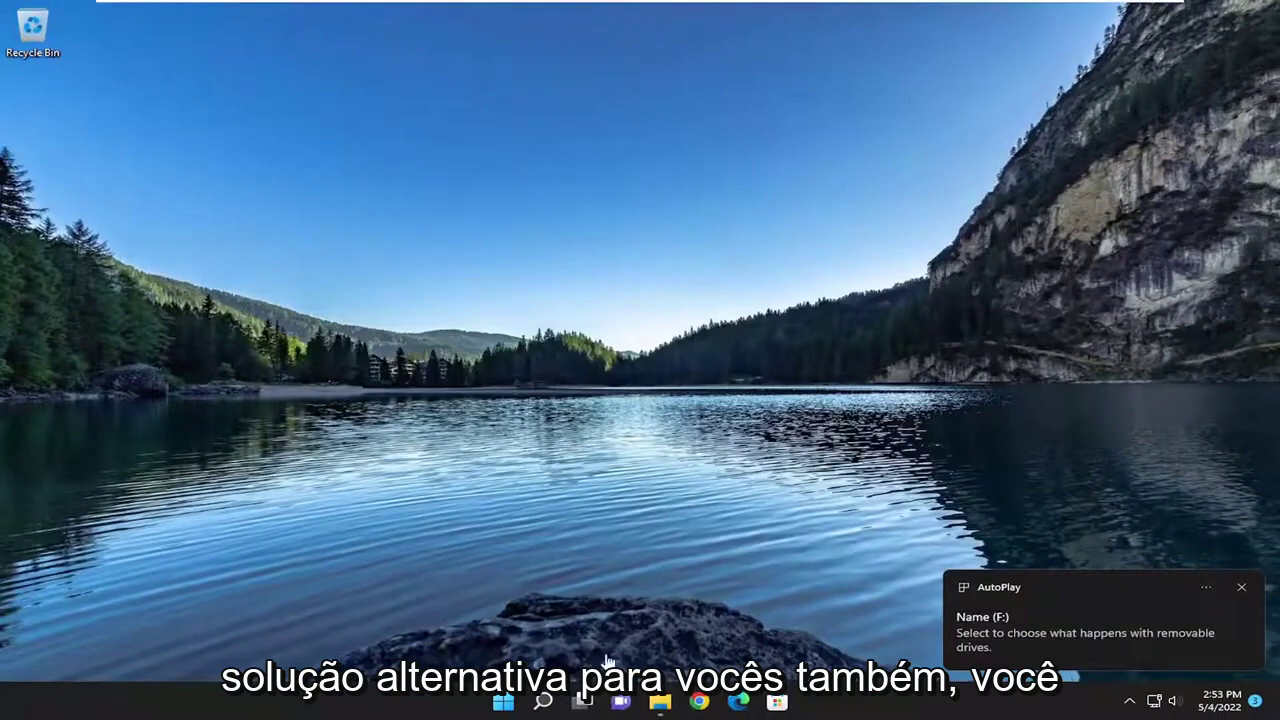
# Open the format settings for New Volume (E:) from File Explorer and choose NTFS (Default) as the file system.
pyautogui.click(659, 702)
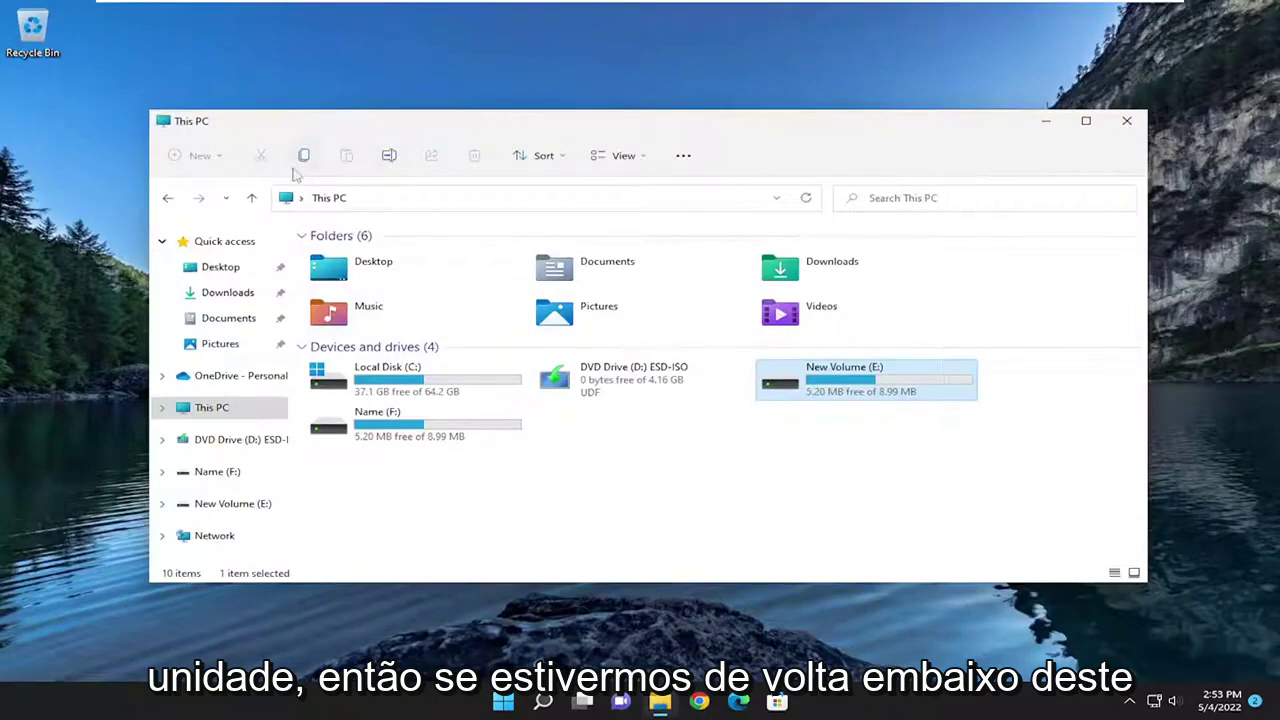
pyautogui.rightClick(829, 386)
pyautogui.click(928, 489)
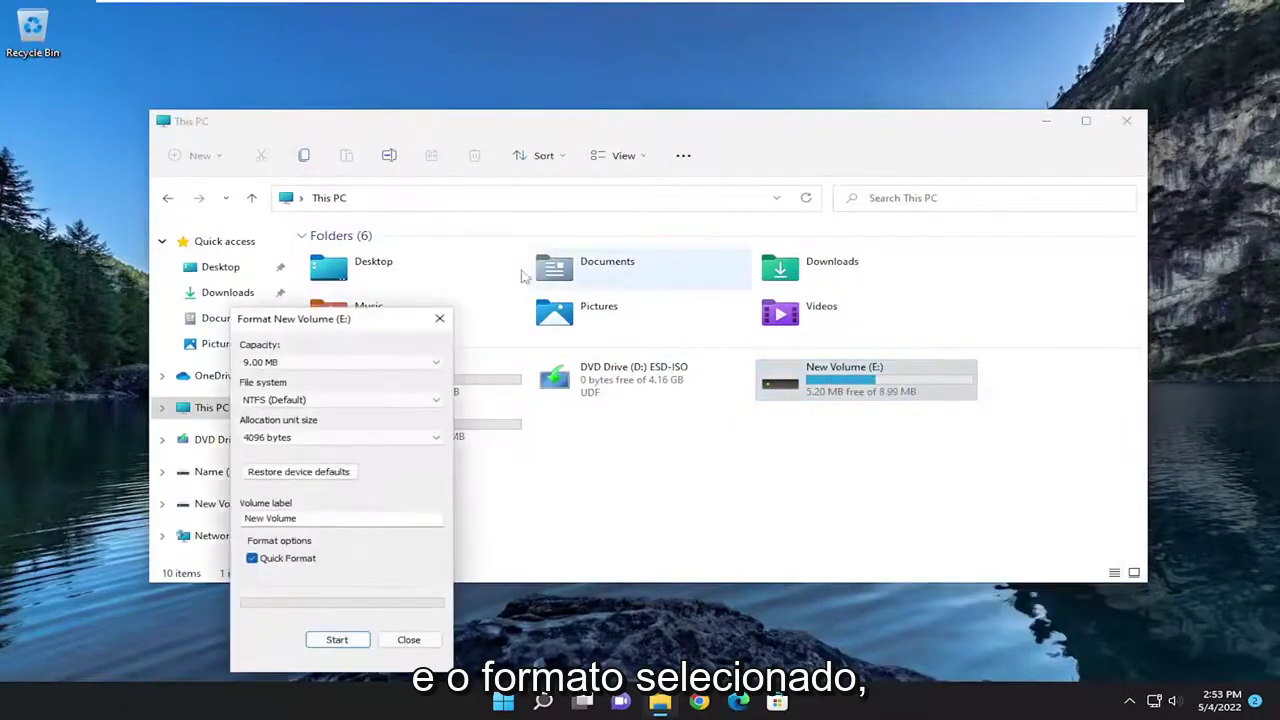
pyautogui.moveTo(339, 320); pyautogui.dragTo(660, 192)
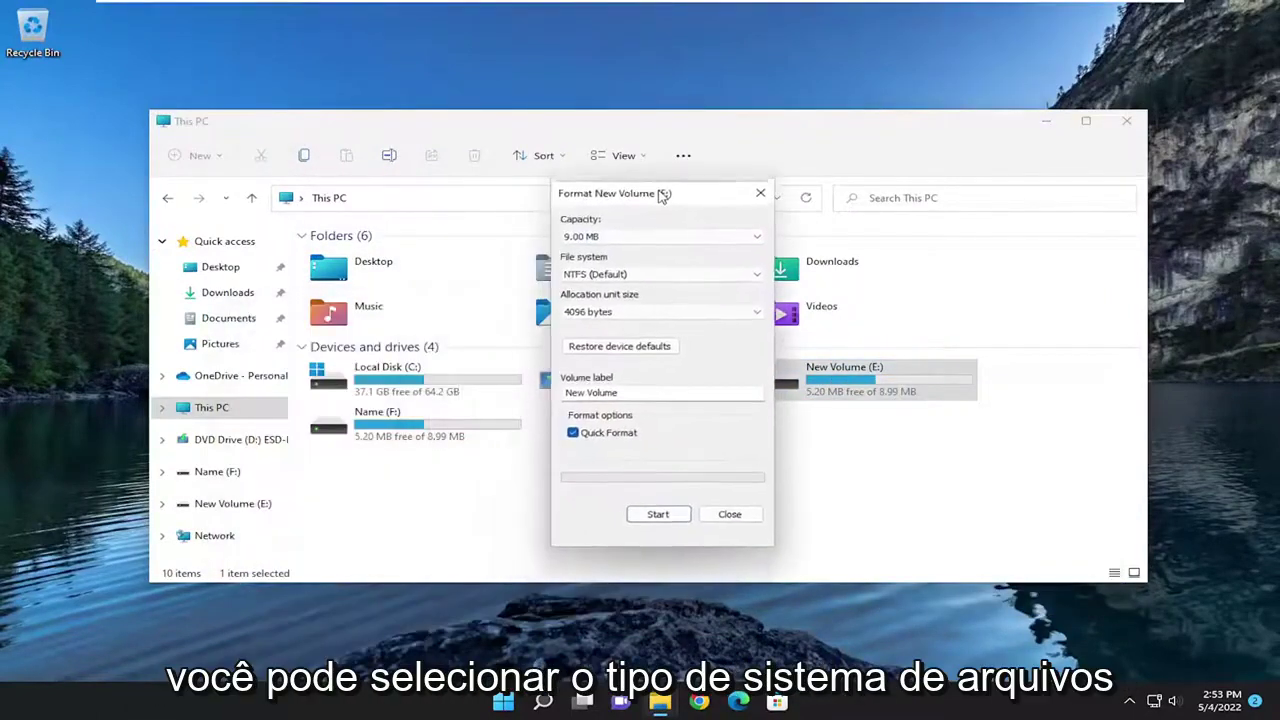
pyautogui.click(595, 271)
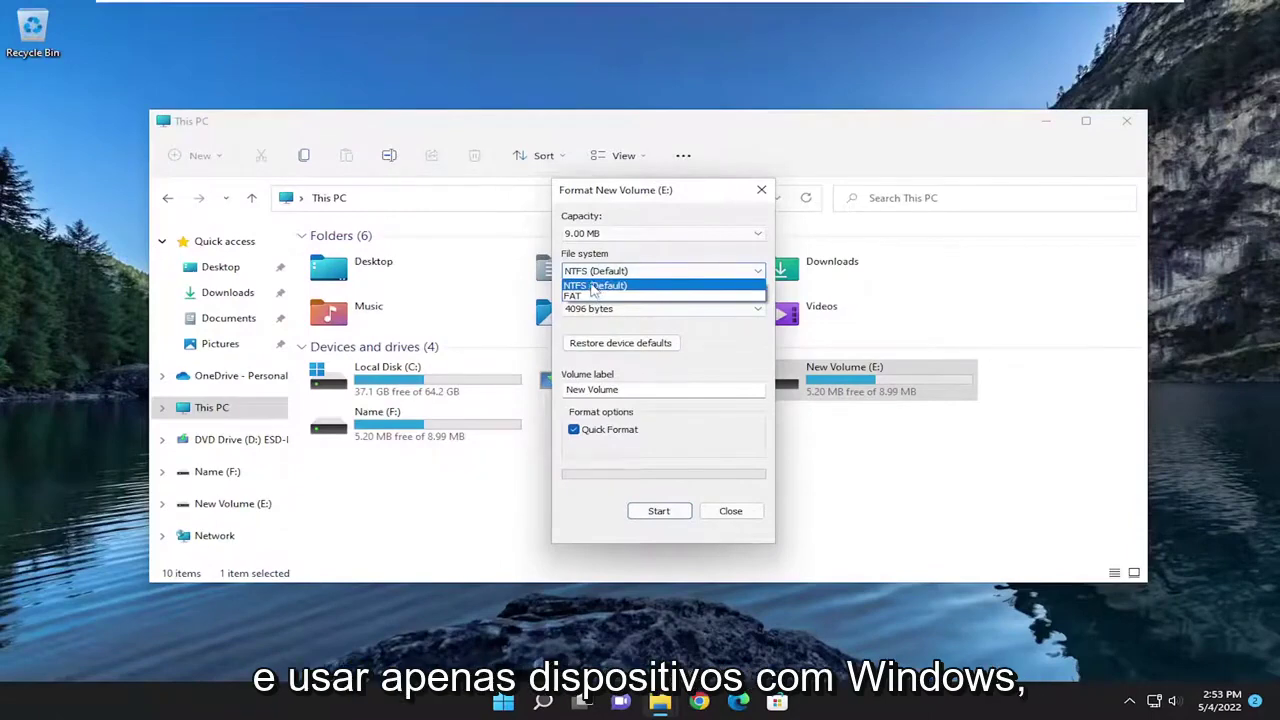
pyautogui.click(592, 286)
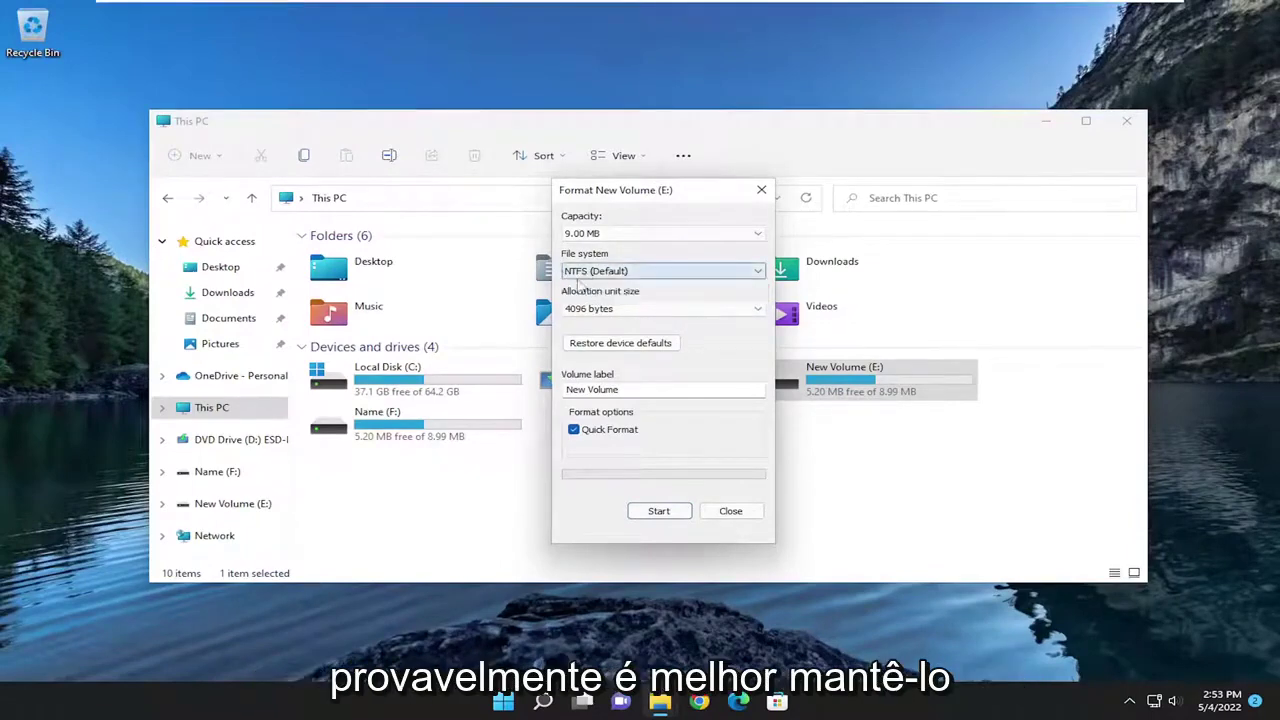
pyautogui.click(600, 272)
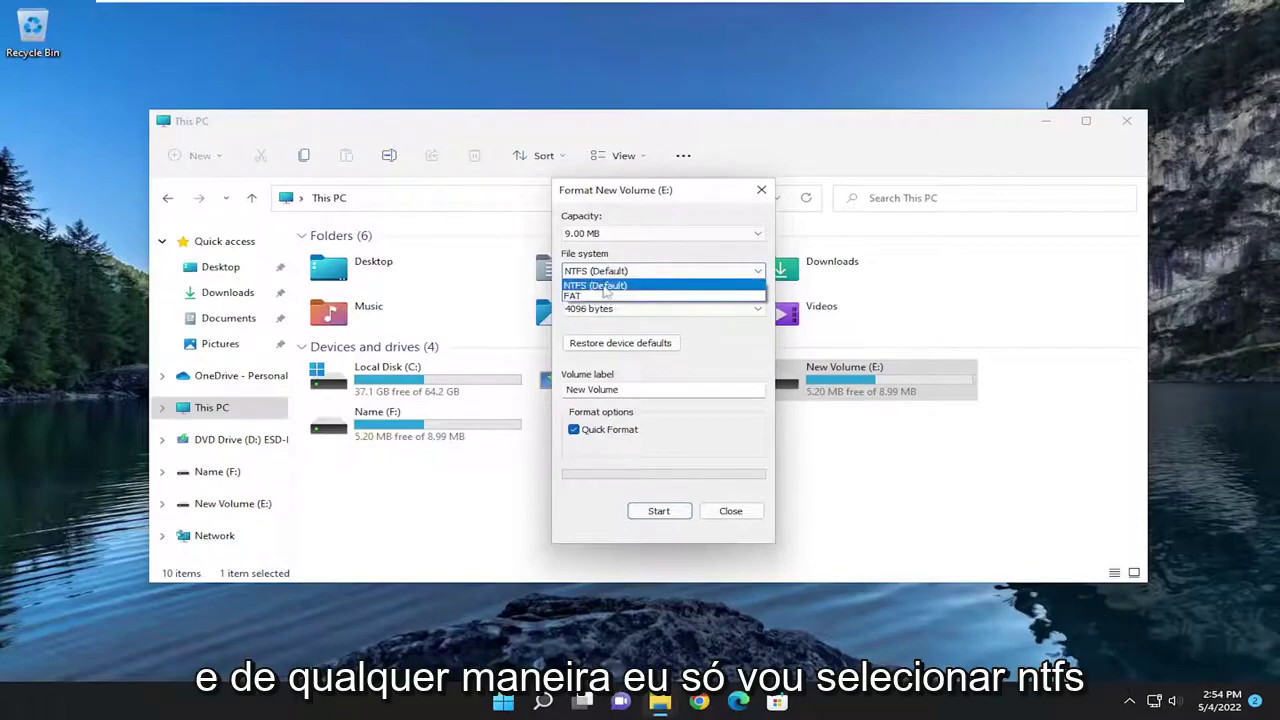
pyautogui.click(604, 287)
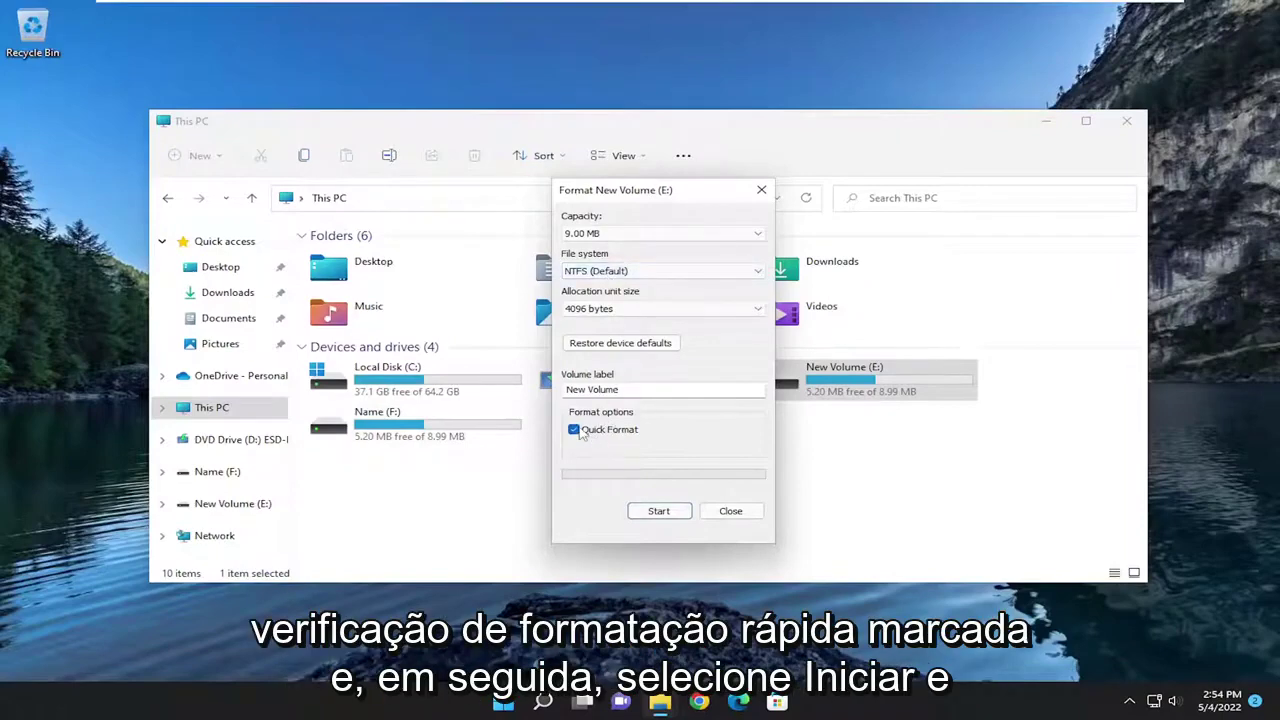
# Run the quick format of drive E:, accepting the erasure of its data, and close the format dialog and File Explorer.
pyautogui.click(658, 513)
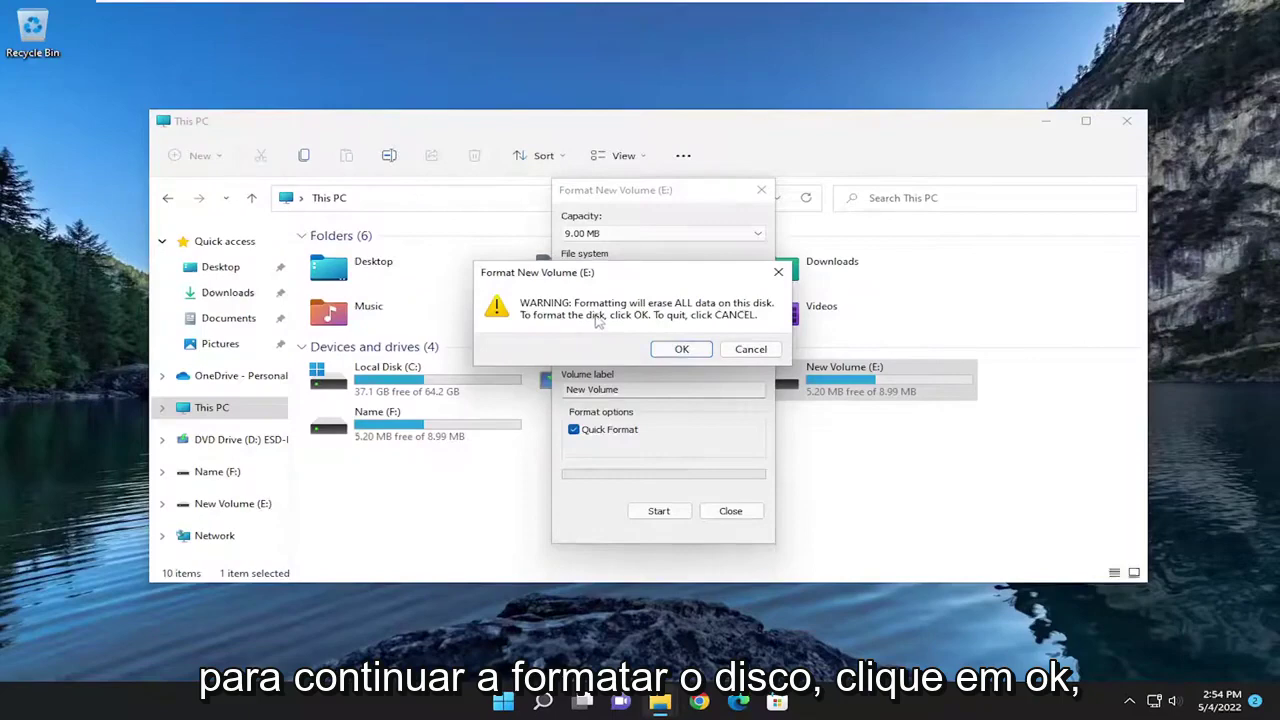
pyautogui.click(676, 350)
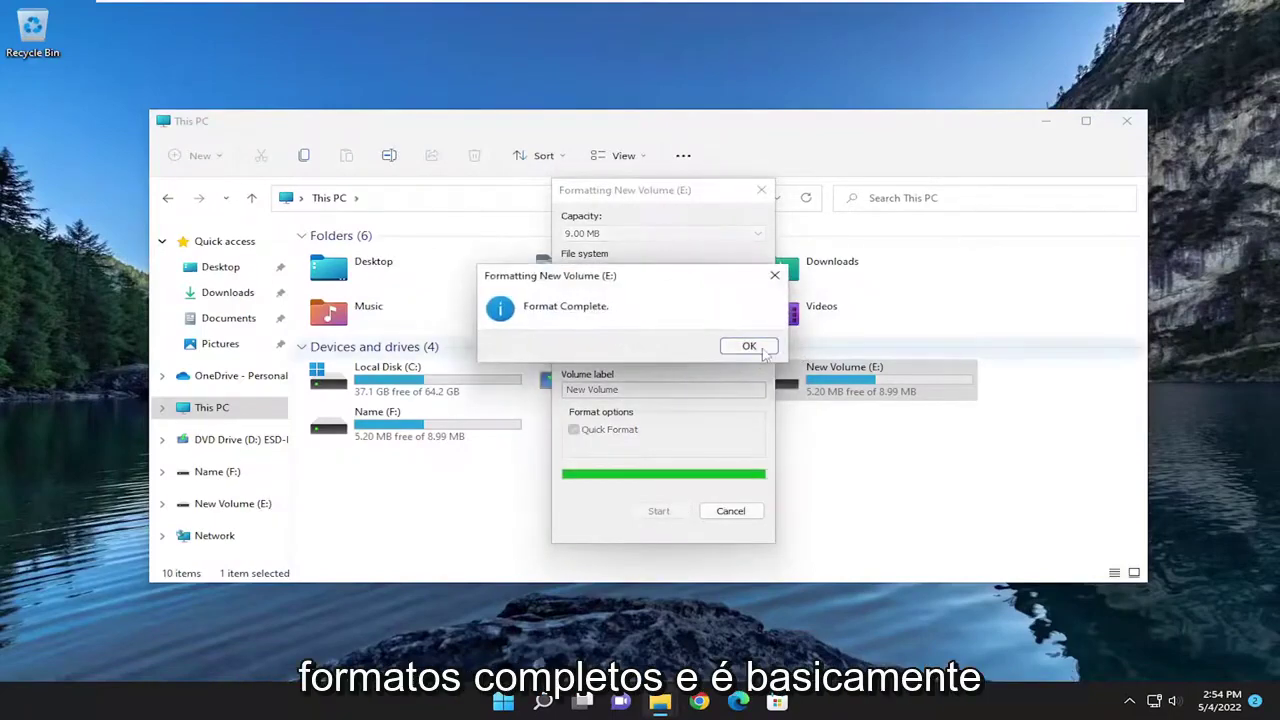
pyautogui.click(752, 346)
pyautogui.click(713, 514)
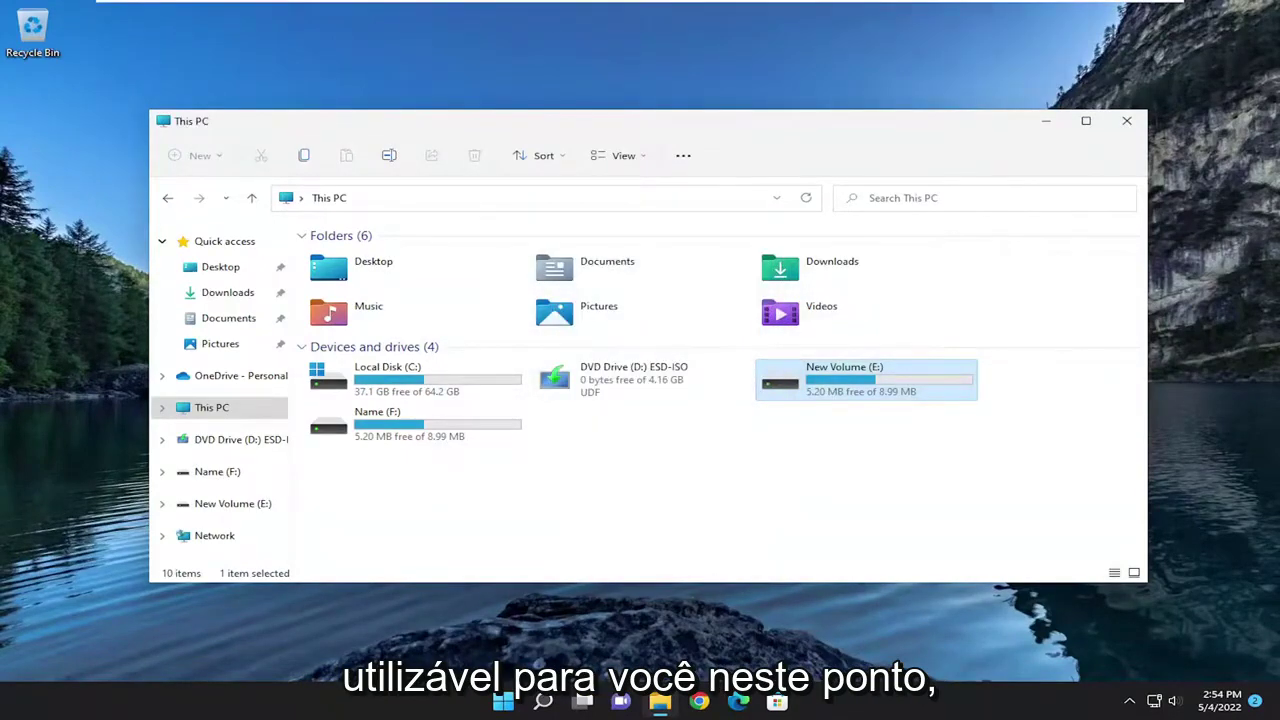
pyautogui.click(1127, 120)
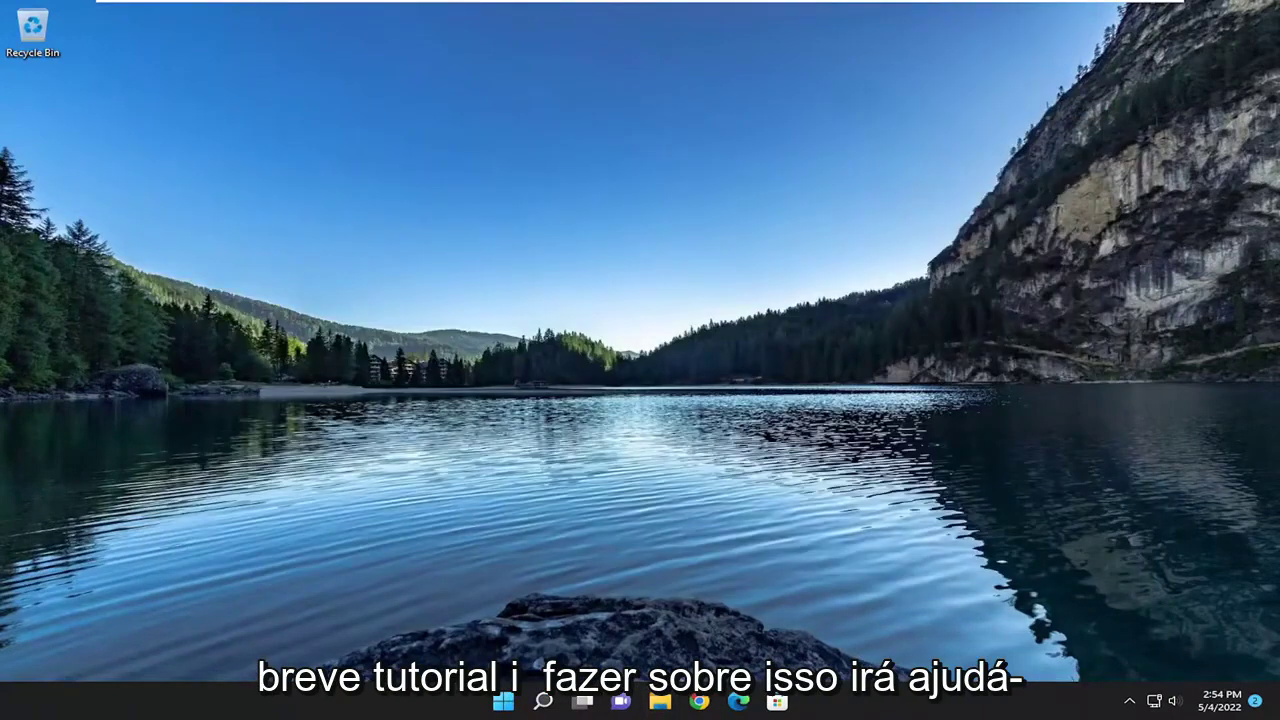